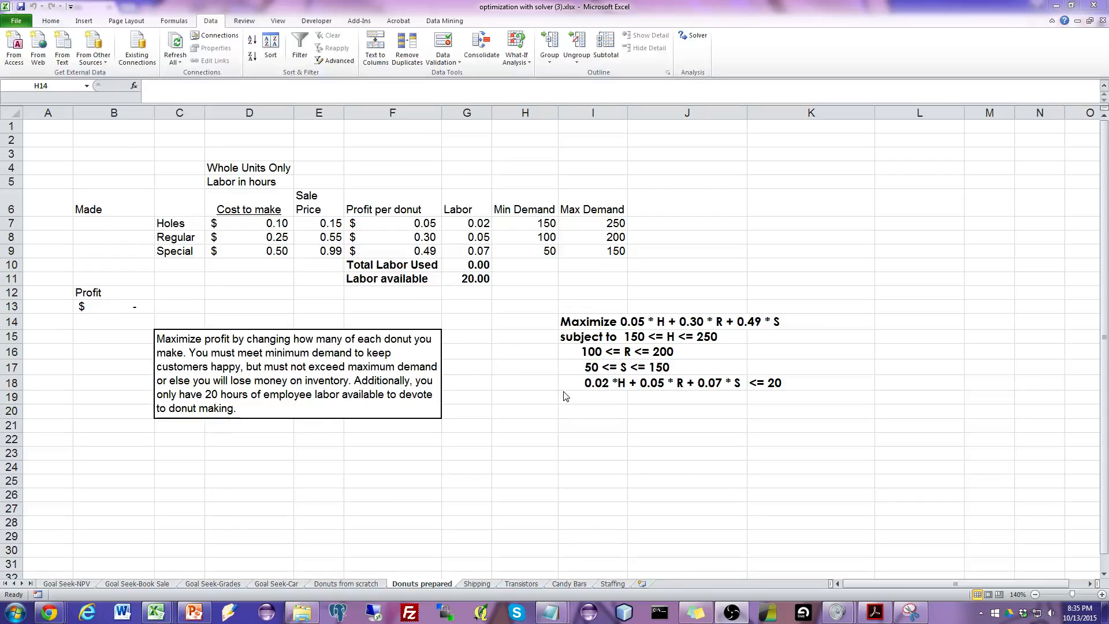
# Examine the written optimization model, the profit formula in B13 and the Made cells B7:B9 it refers to.
pyautogui.click(526, 324)
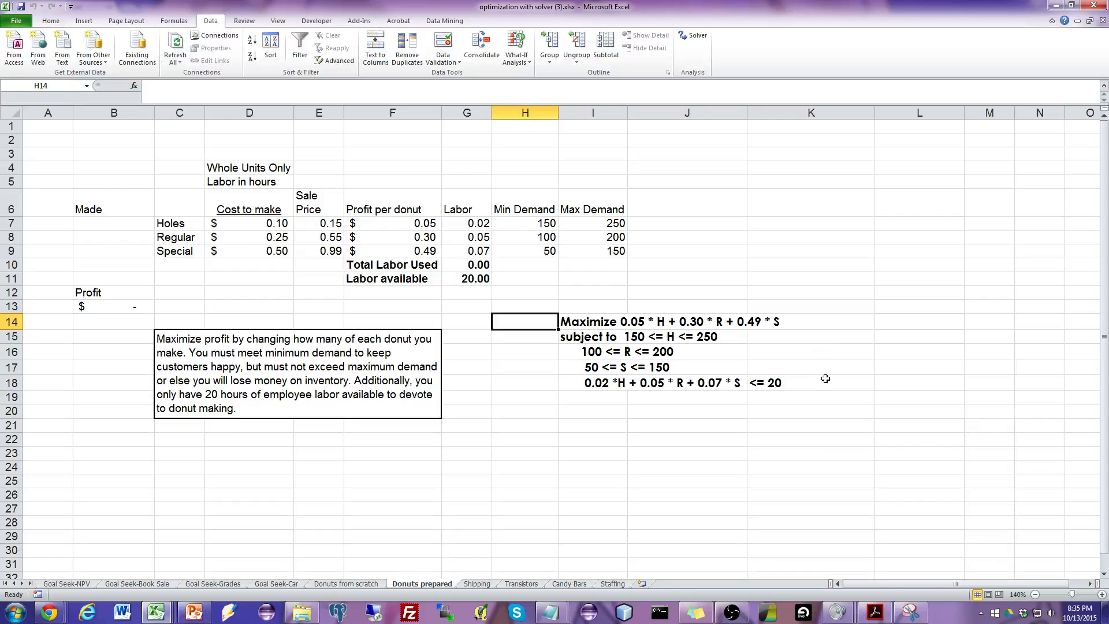
pyautogui.moveTo(537, 321); pyautogui.dragTo(819, 401)
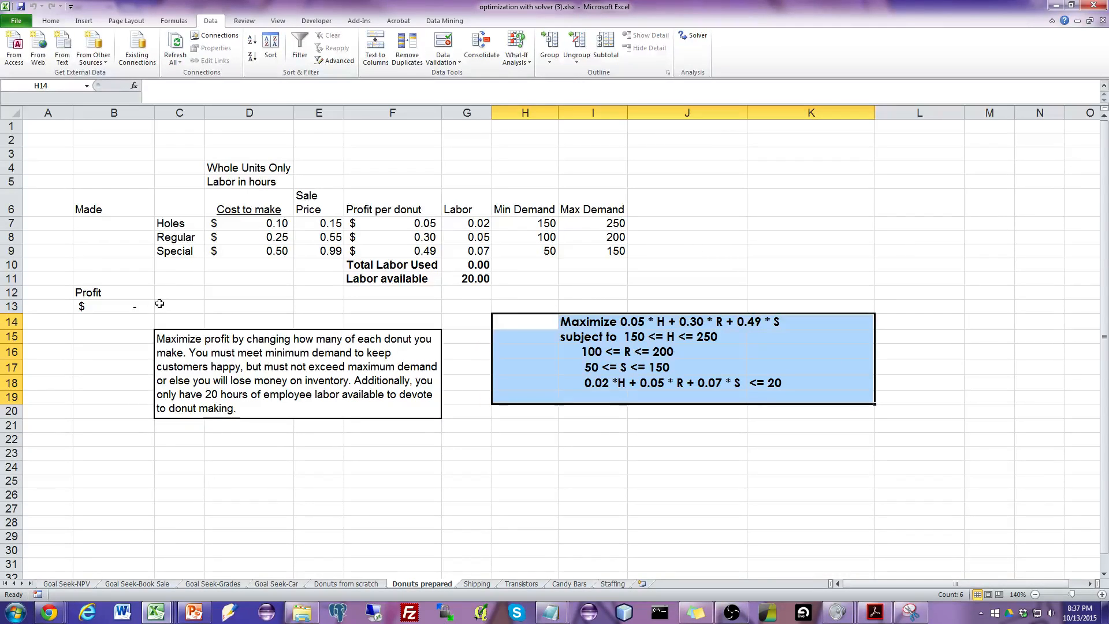
pyautogui.click(138, 306)
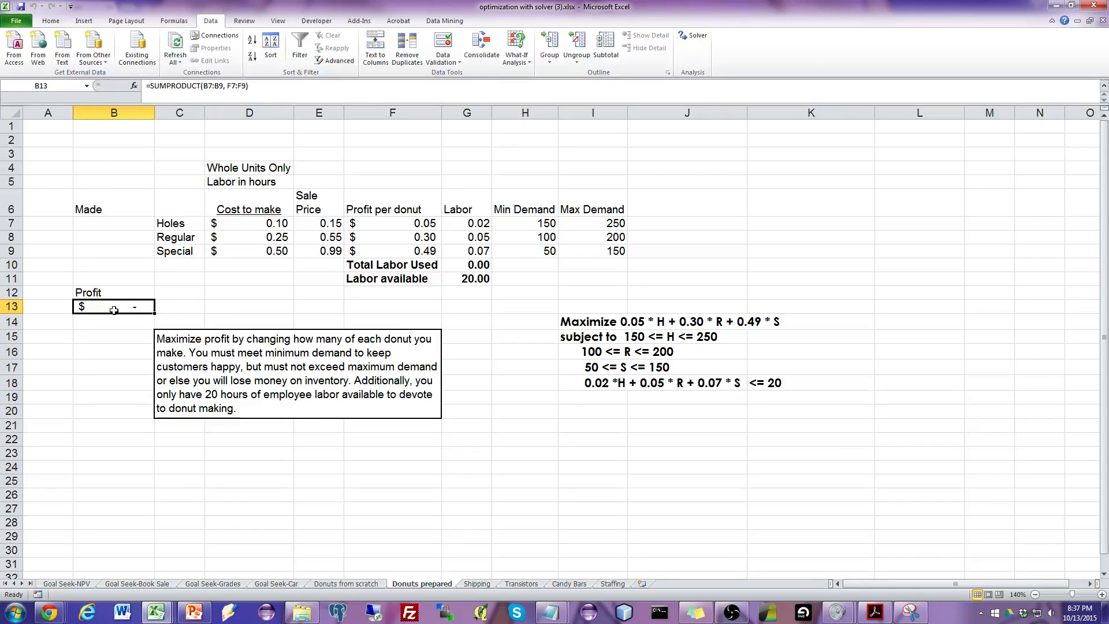
pyautogui.click(267, 88)
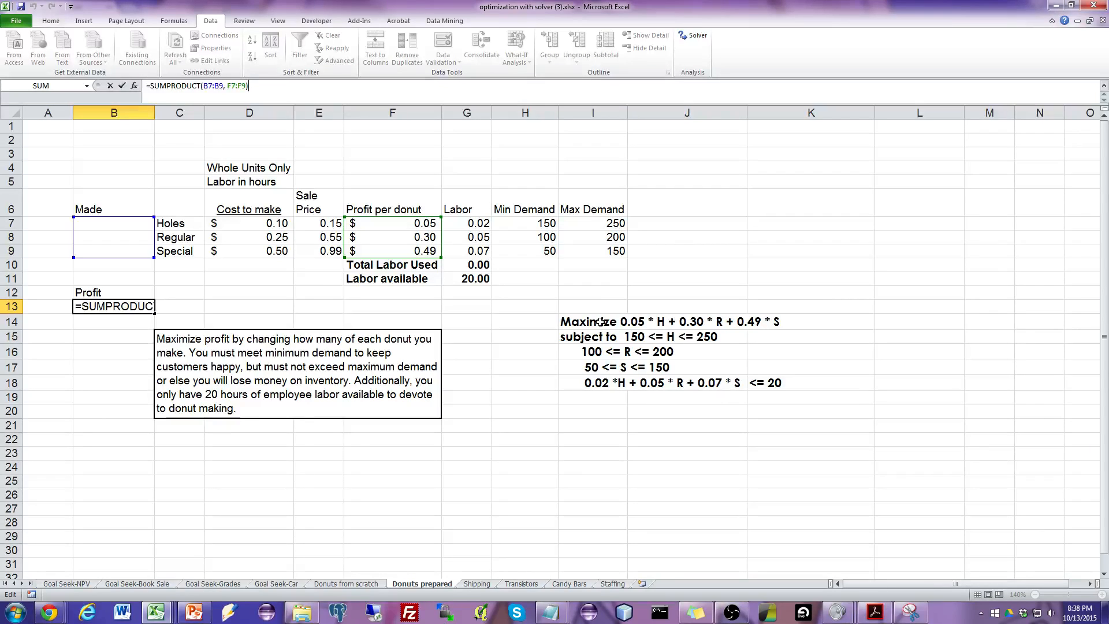
pyautogui.press('Return')
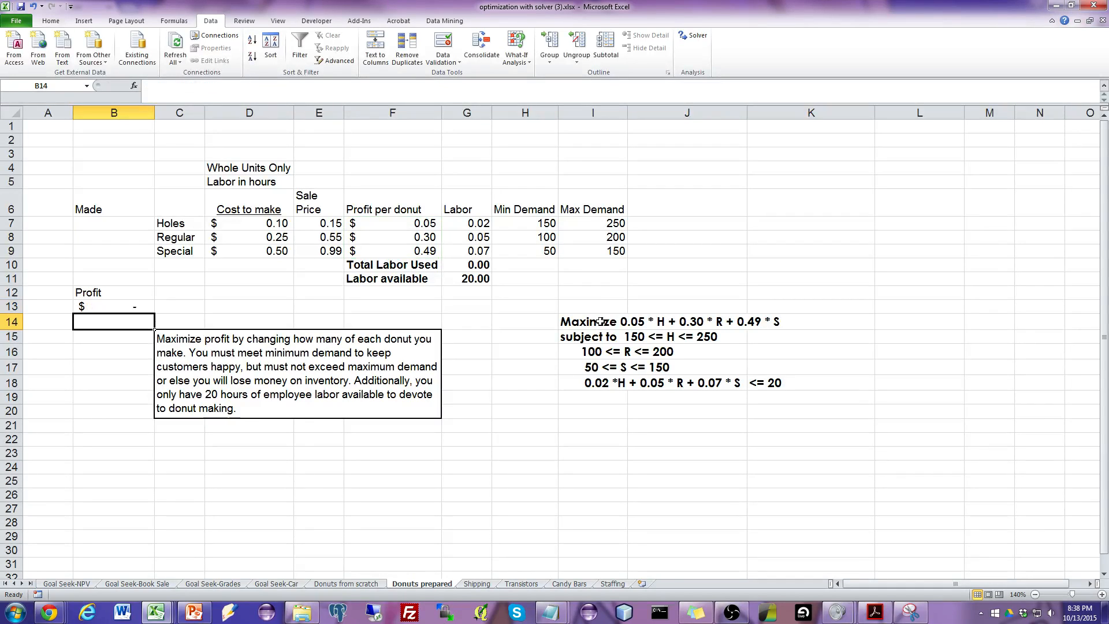
pyautogui.click(142, 308)
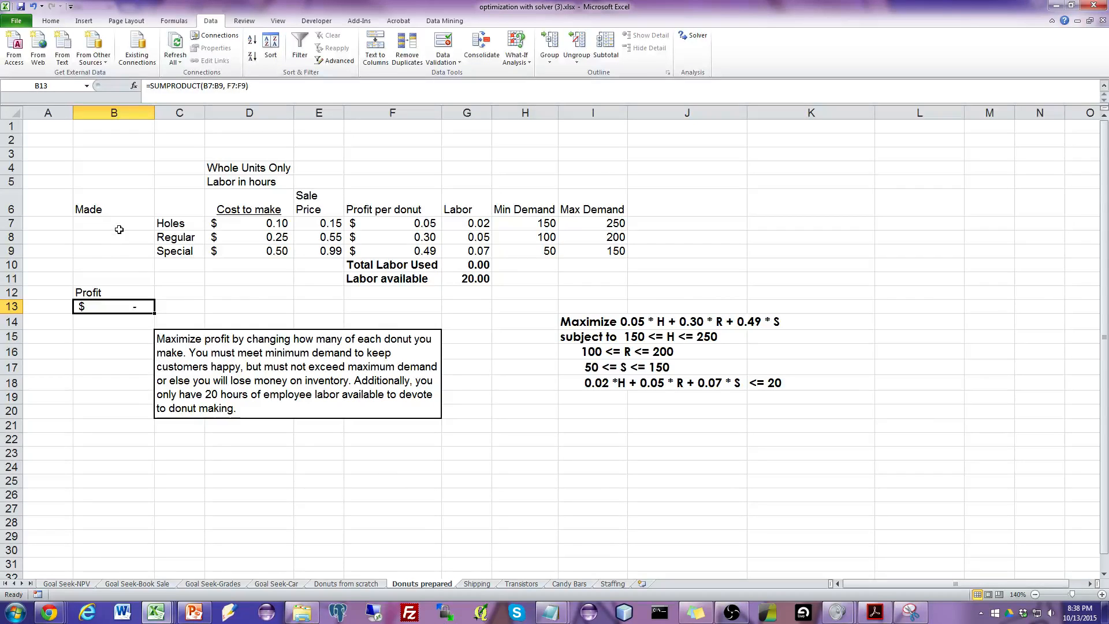
pyautogui.moveTo(119, 227); pyautogui.dragTo(119, 254)
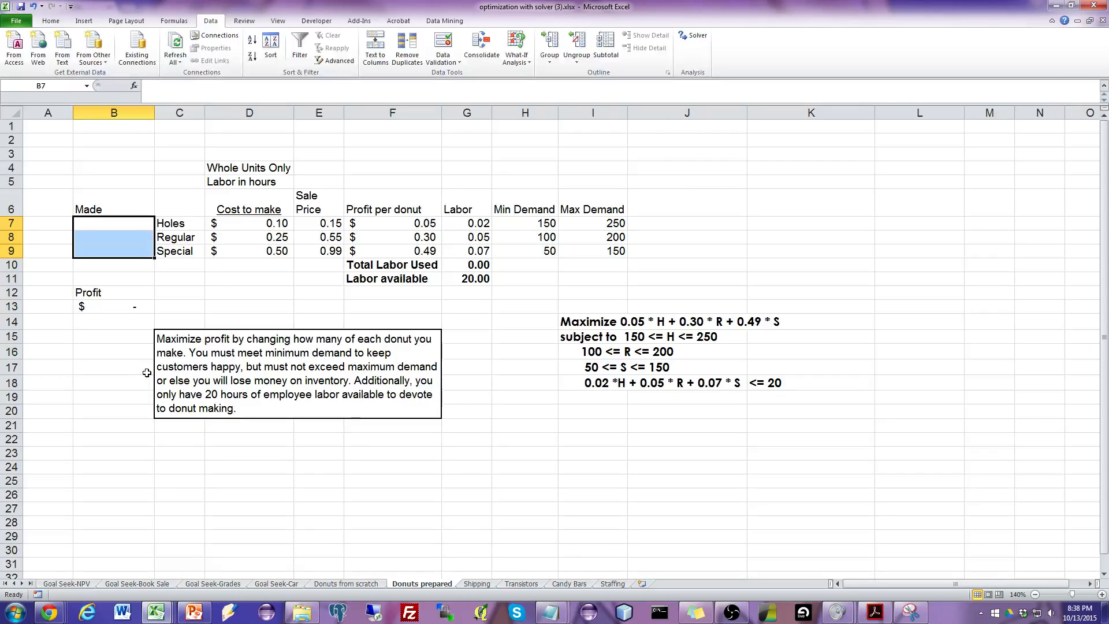
pyautogui.click(135, 224)
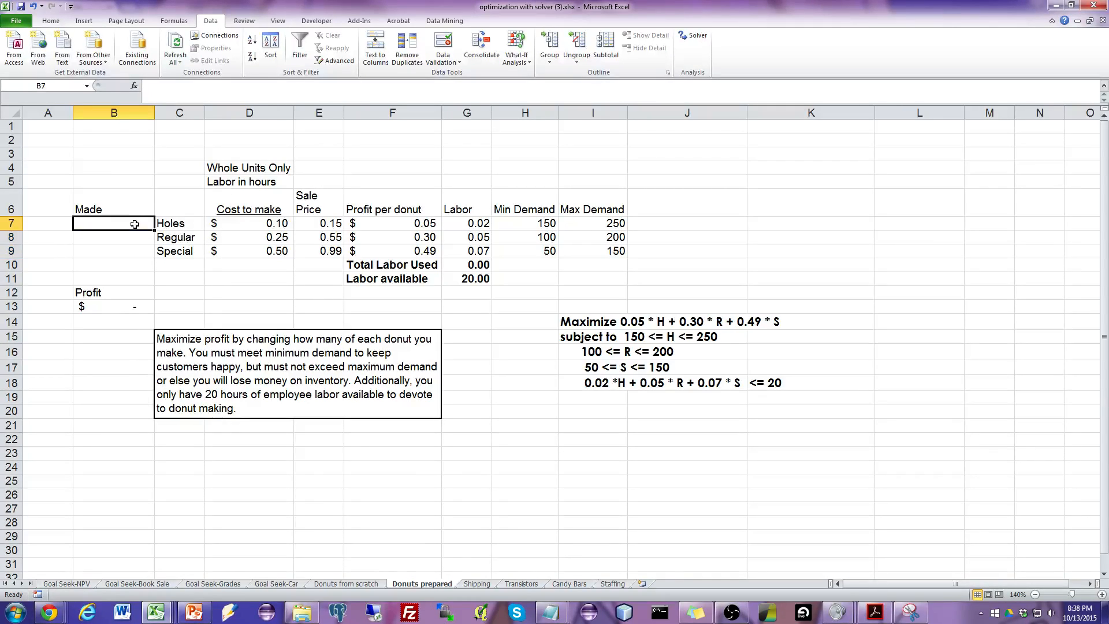
pyautogui.moveTo(134, 224); pyautogui.dragTo(135, 249)
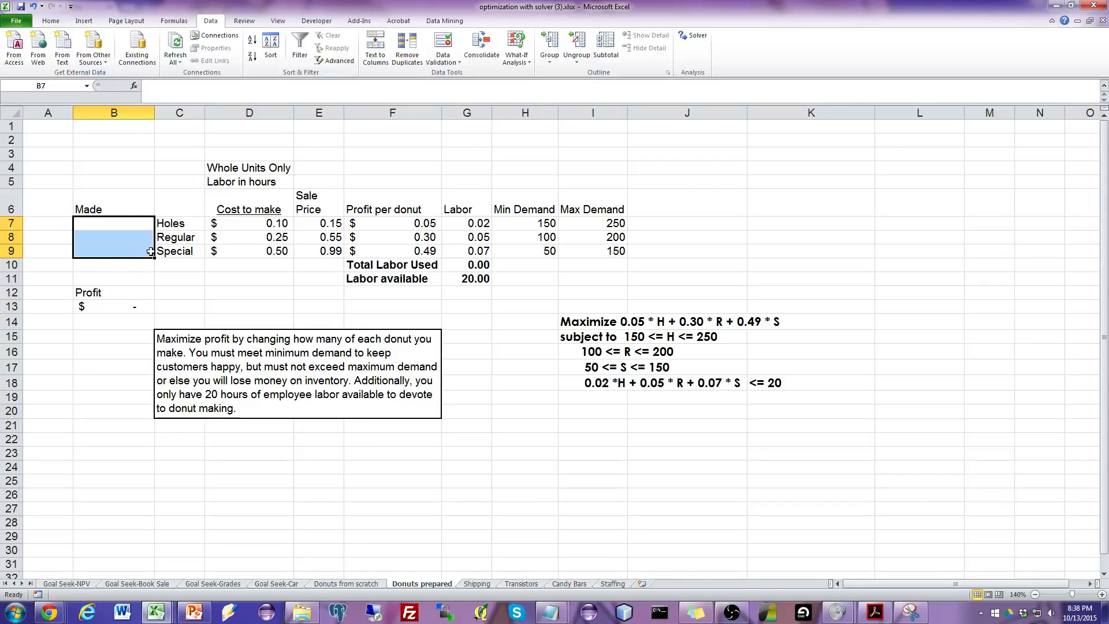
pyautogui.click(139, 224)
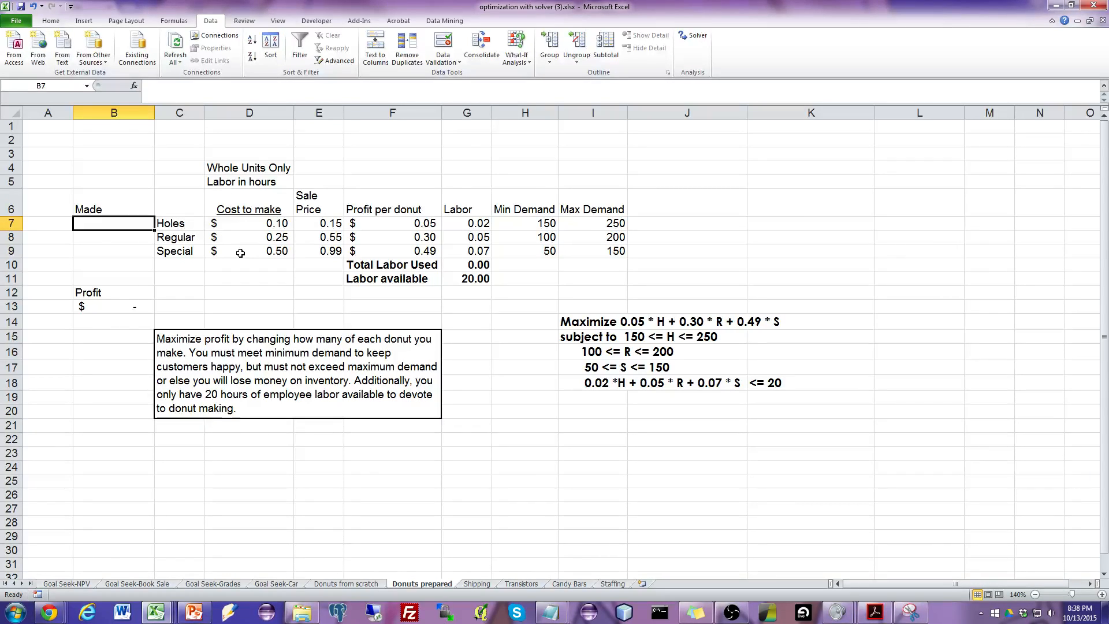
# Enter trial Made quantities of 10 holes, 20 regular and 30 special donuts, and check the profit in B13.
pyautogui.click(119, 309)
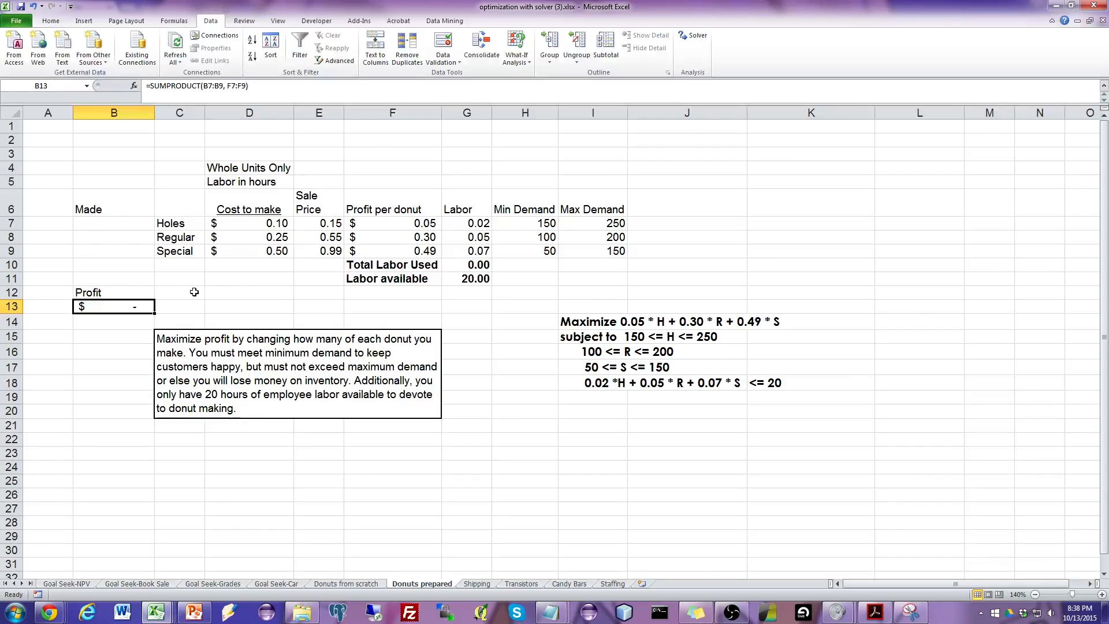
pyautogui.press('Up')
pyautogui.press('Up')
pyautogui.press('Up')
pyautogui.press('Up')
pyautogui.press('Up')
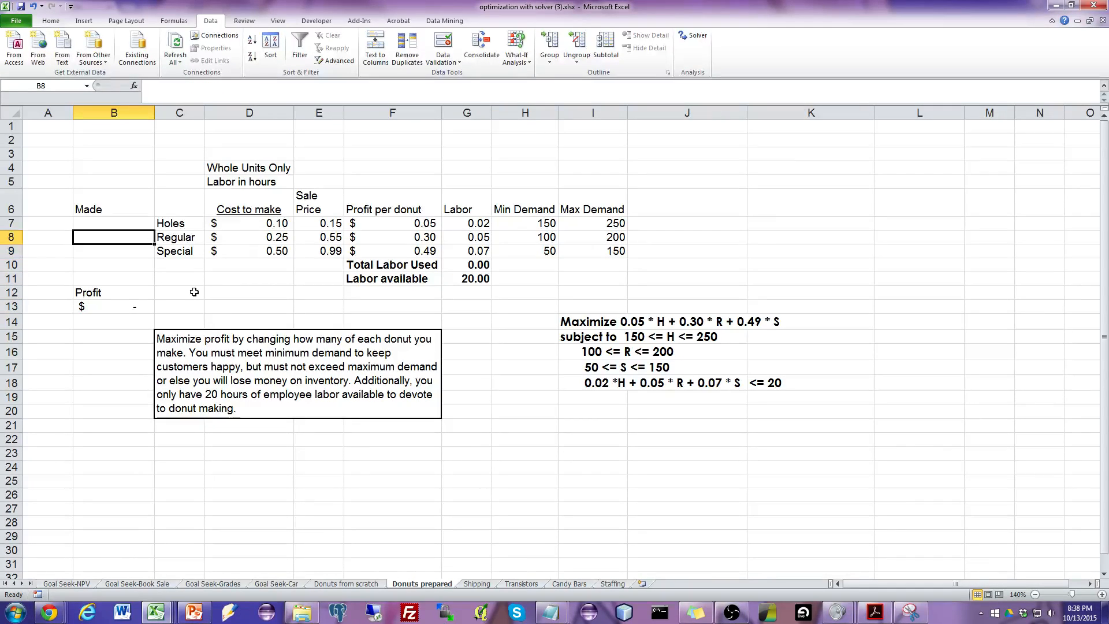
pyautogui.press('Up')
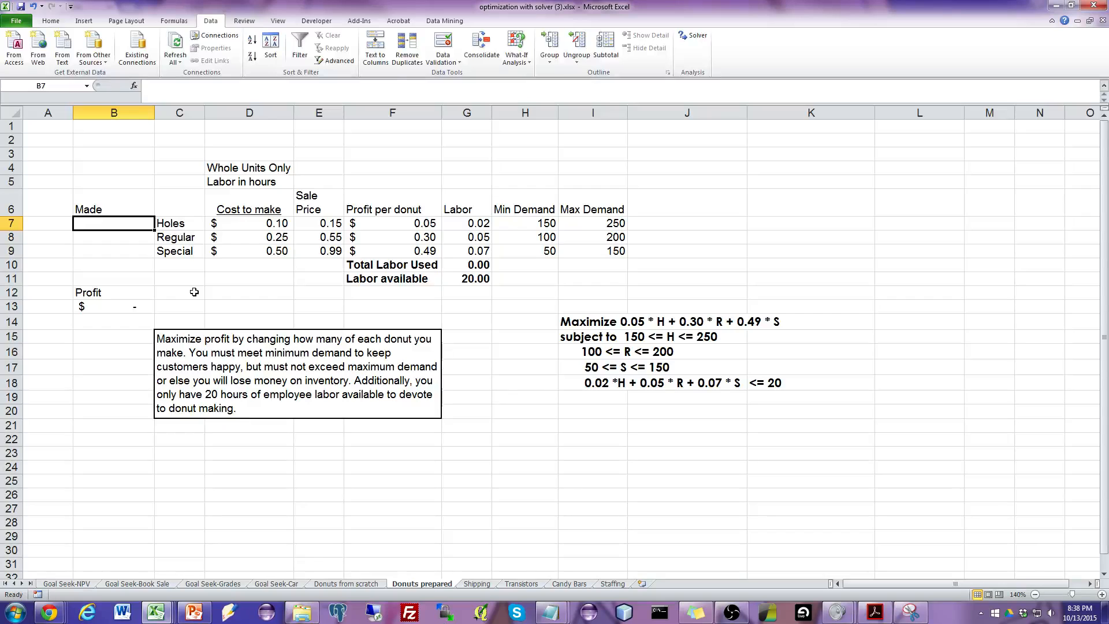
pyautogui.write('10')
pyautogui.press('Return')
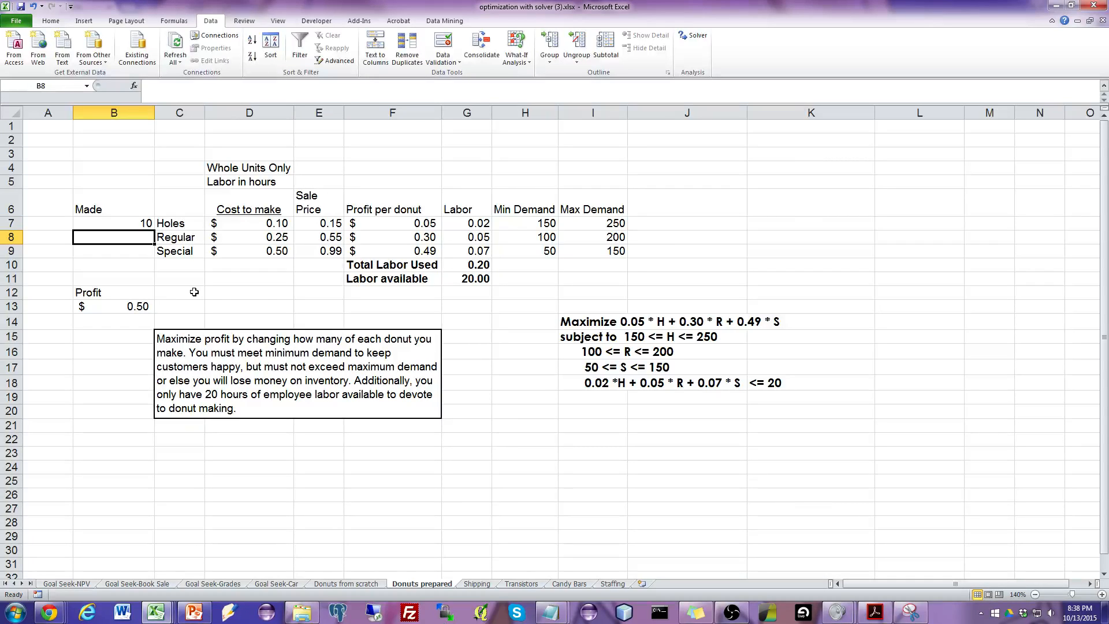
pyautogui.write('20')
pyautogui.press('Return')
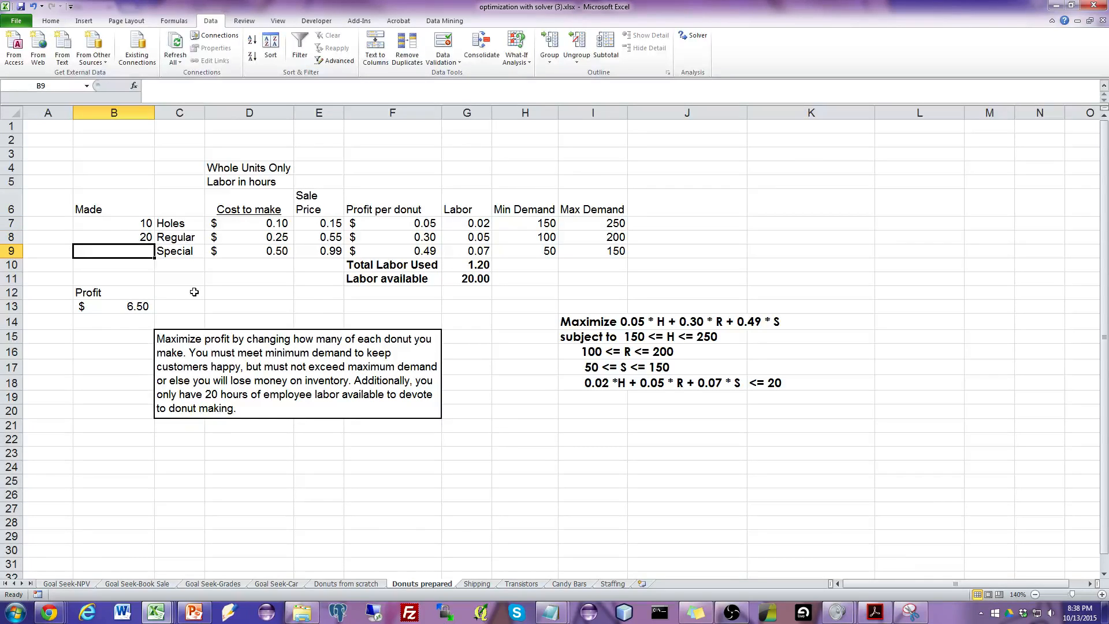
pyautogui.write('30')
pyautogui.press('Return')
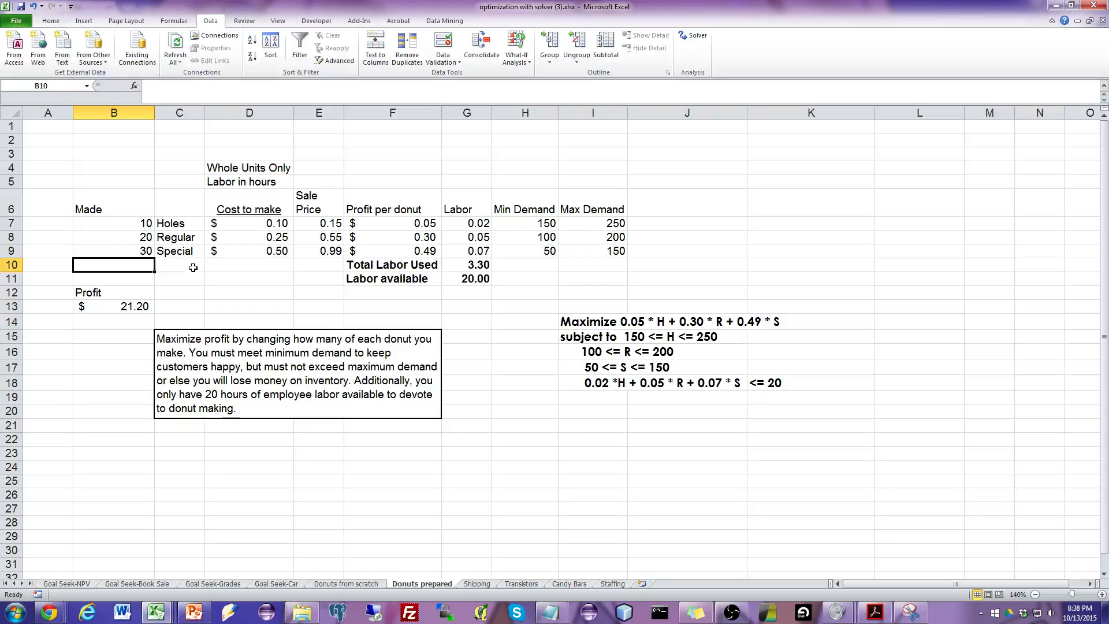
pyautogui.click(137, 308)
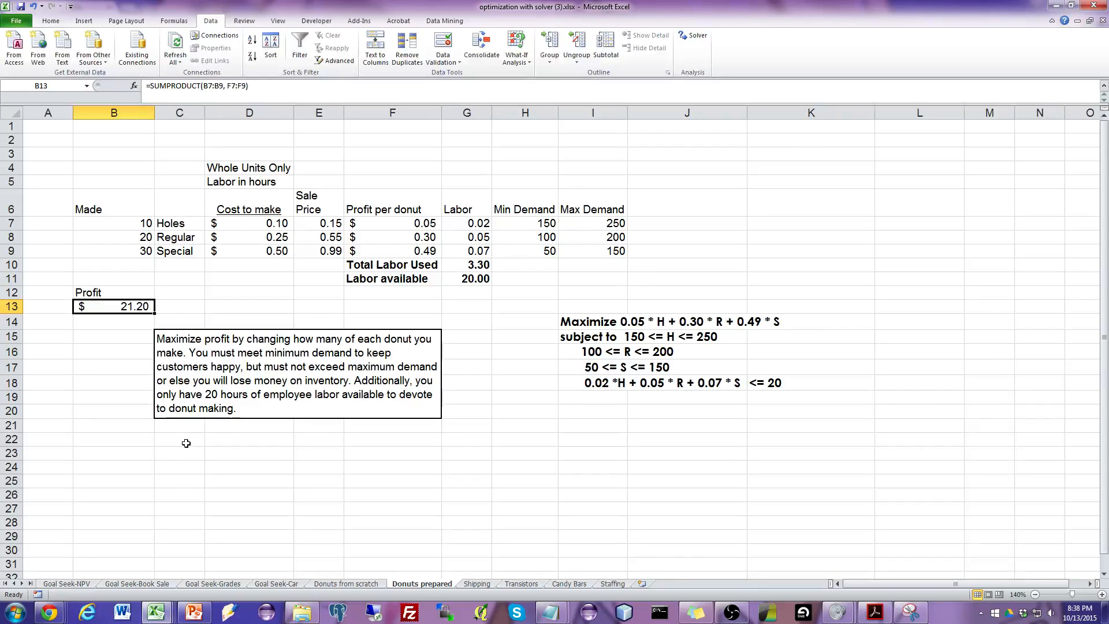
# Clear the trial quantities from the Made cells B7:B9.
pyautogui.moveTo(143, 223); pyautogui.dragTo(132, 251)
pyautogui.press('Delete')
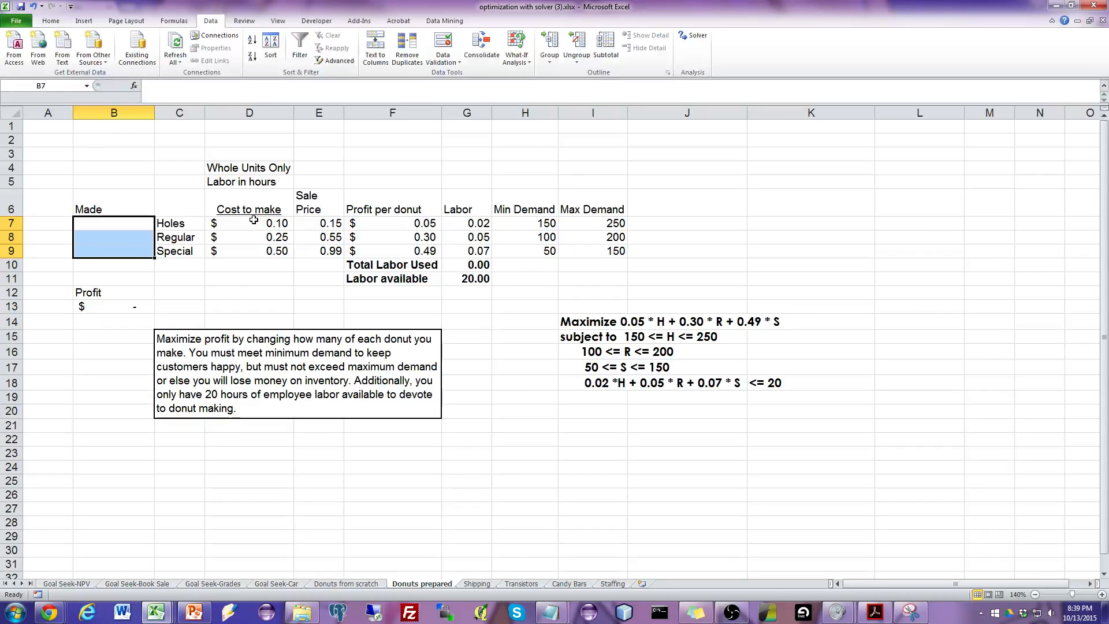
# Review the cost, sale price, profit and labor per donut, and the minimum and maximum demand for holes.
pyautogui.moveTo(254, 220); pyautogui.dragTo(296, 253)
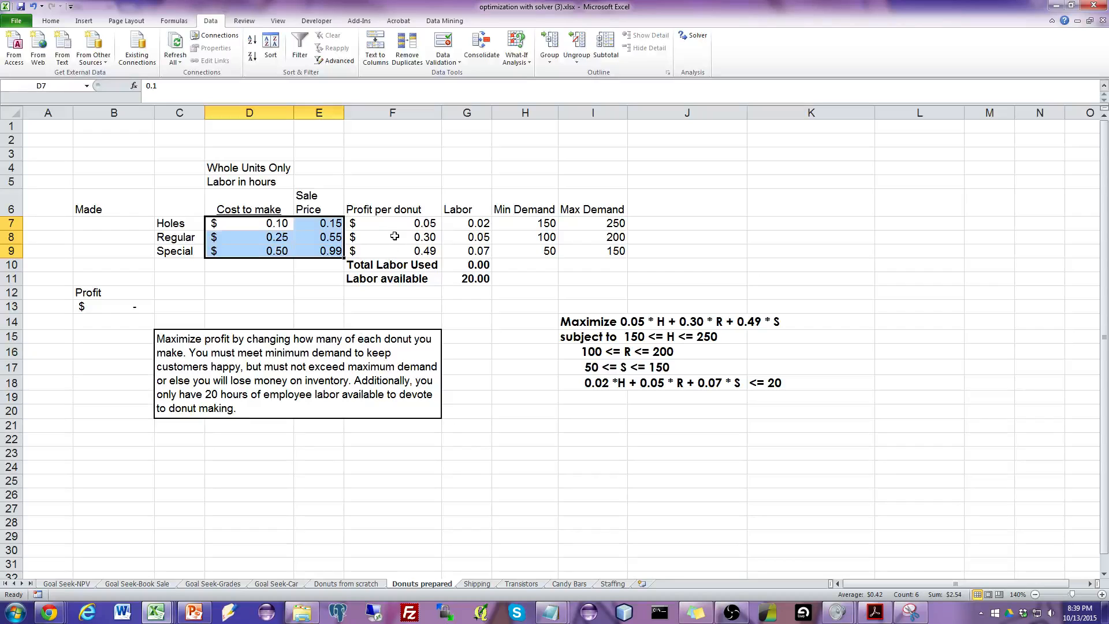
pyautogui.moveTo(400, 225); pyautogui.dragTo(394, 249)
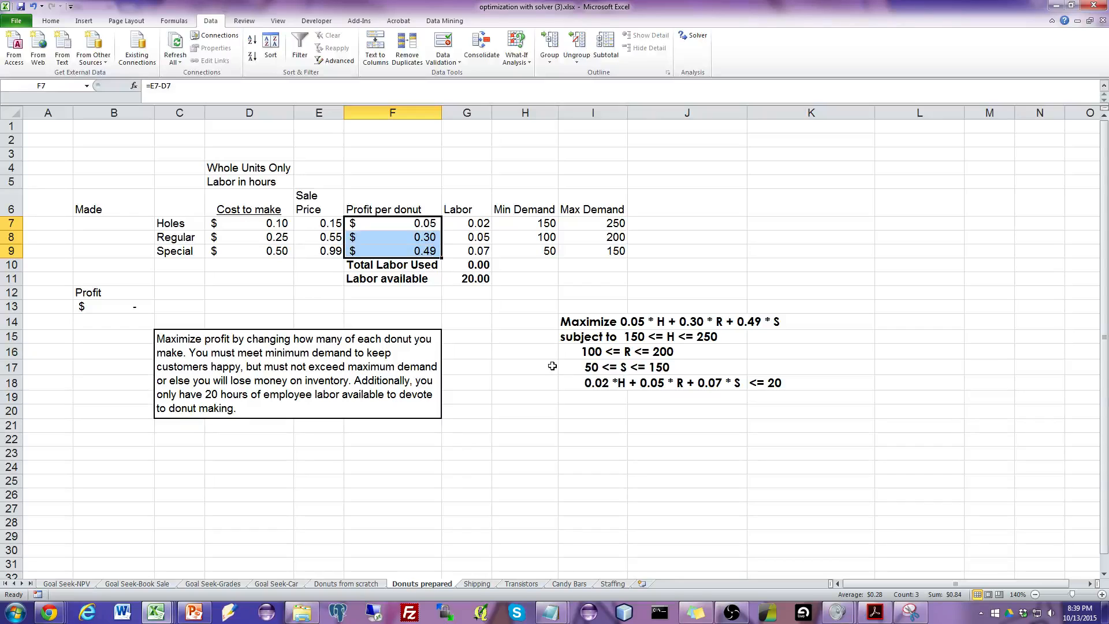
pyautogui.moveTo(477, 224); pyautogui.dragTo(477, 249)
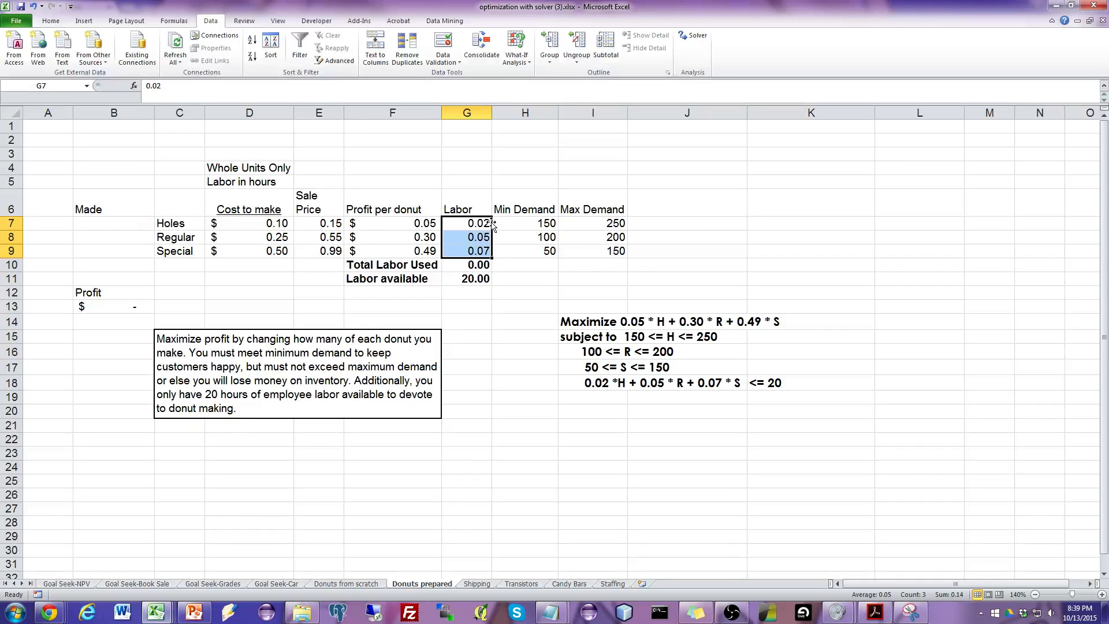
pyautogui.click(472, 224)
pyautogui.click(140, 221)
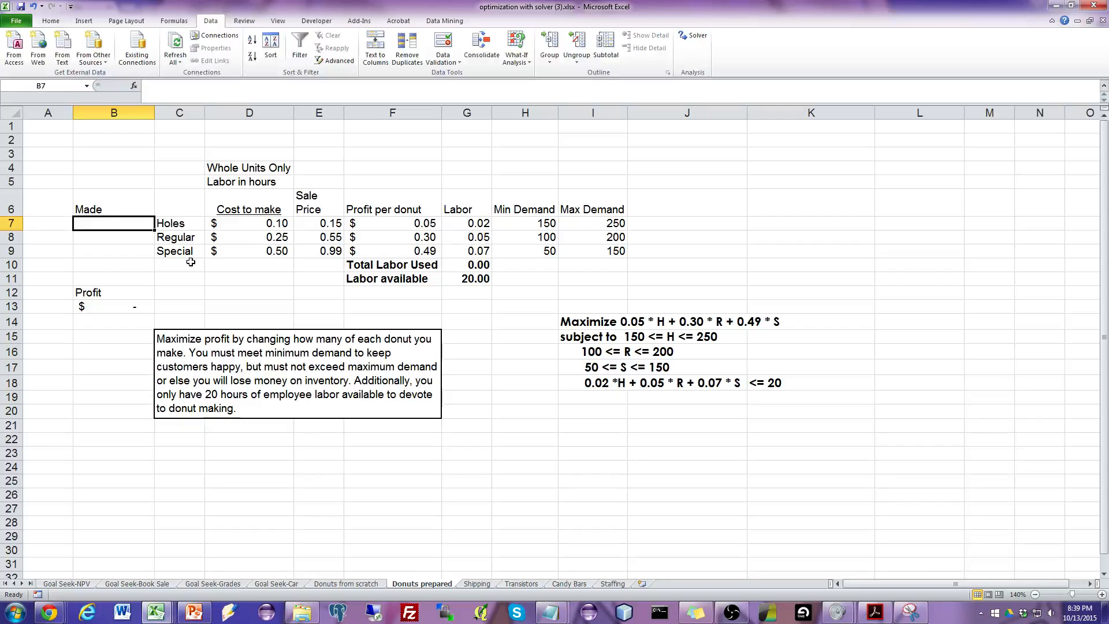
pyautogui.click(530, 222)
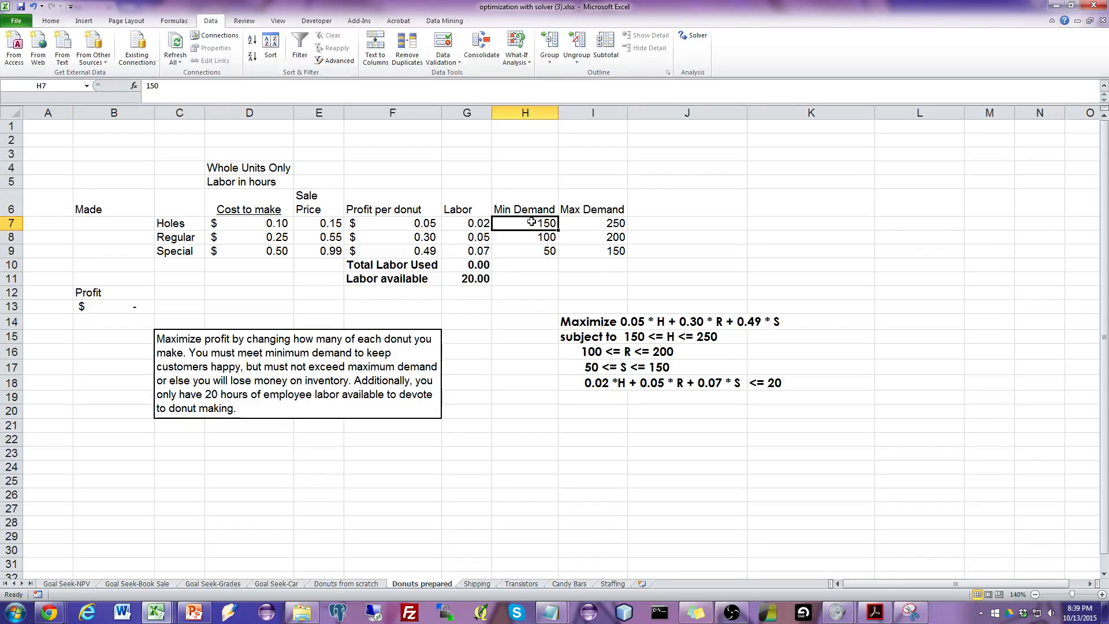
pyautogui.click(580, 221)
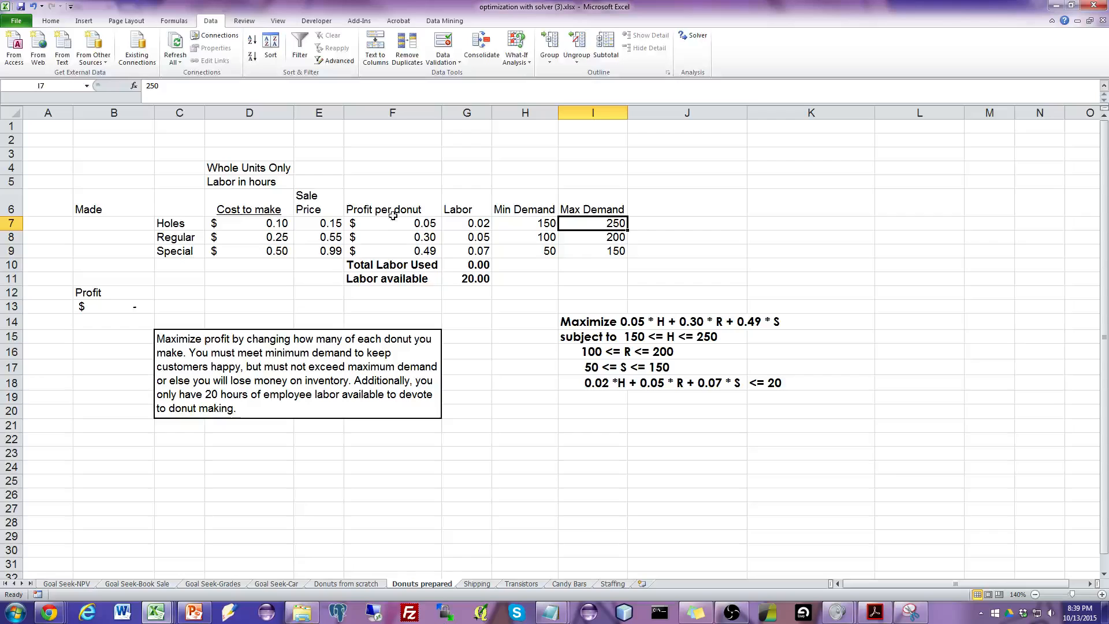
pyautogui.click(140, 221)
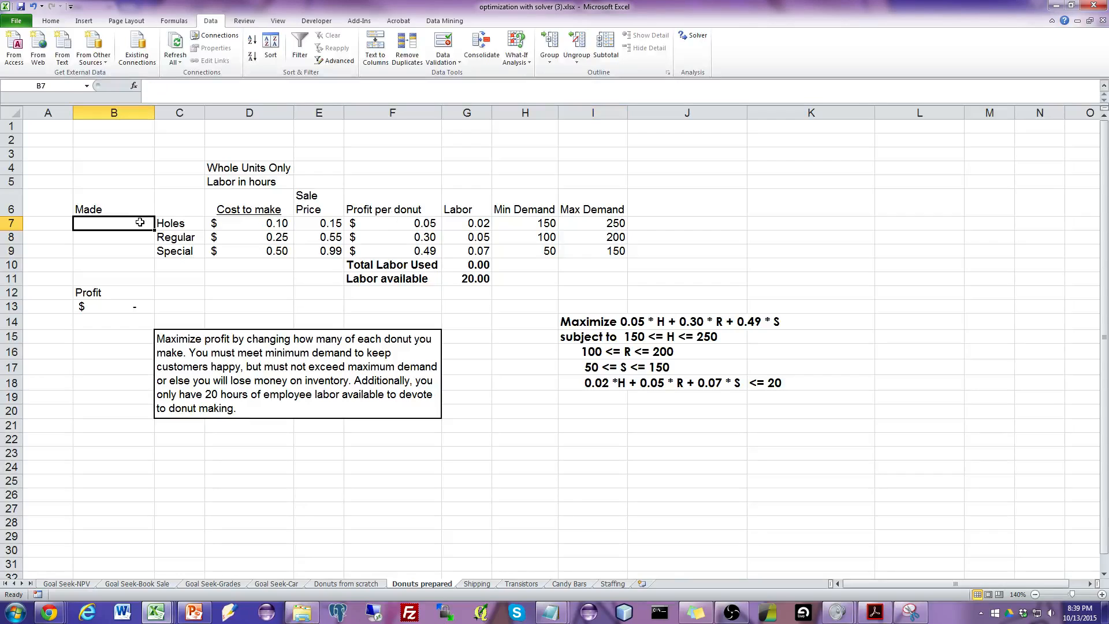
pyautogui.click(516, 225)
pyautogui.click(588, 219)
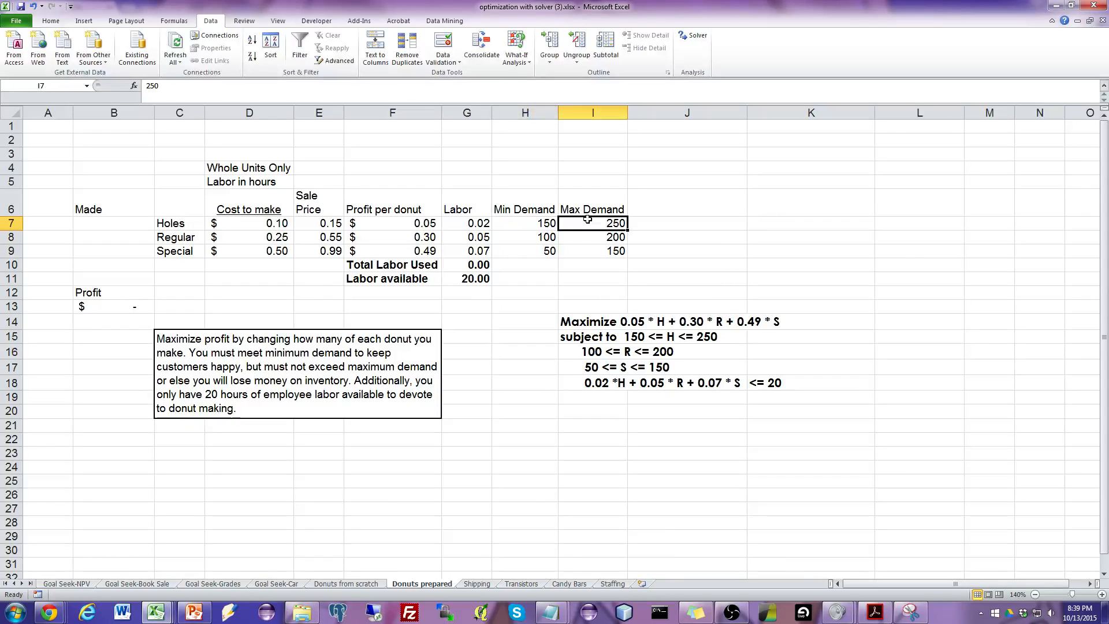
pyautogui.click(129, 222)
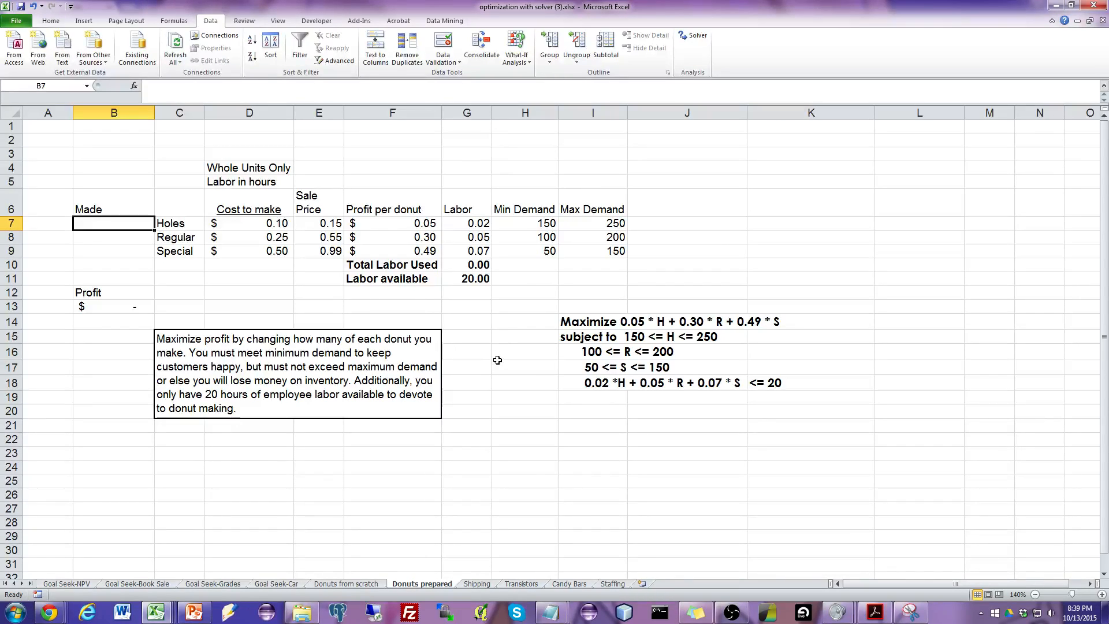
# Inspect the Total Labor Used formula in G10 and the ranges it references, leaving it unchanged.
pyautogui.click(481, 265)
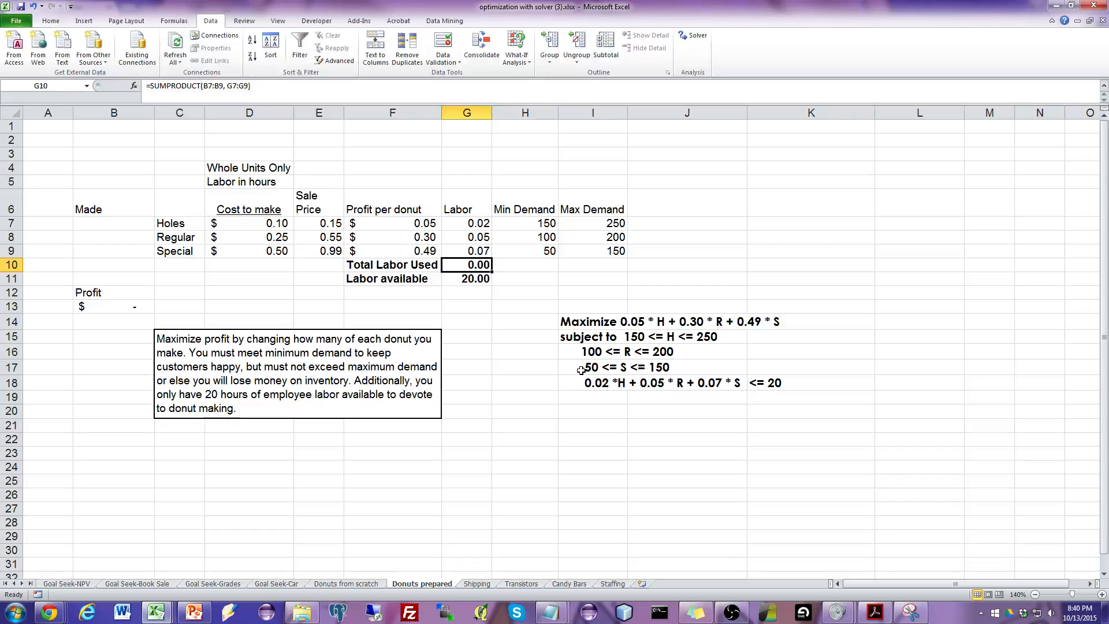
pyautogui.click(249, 98)
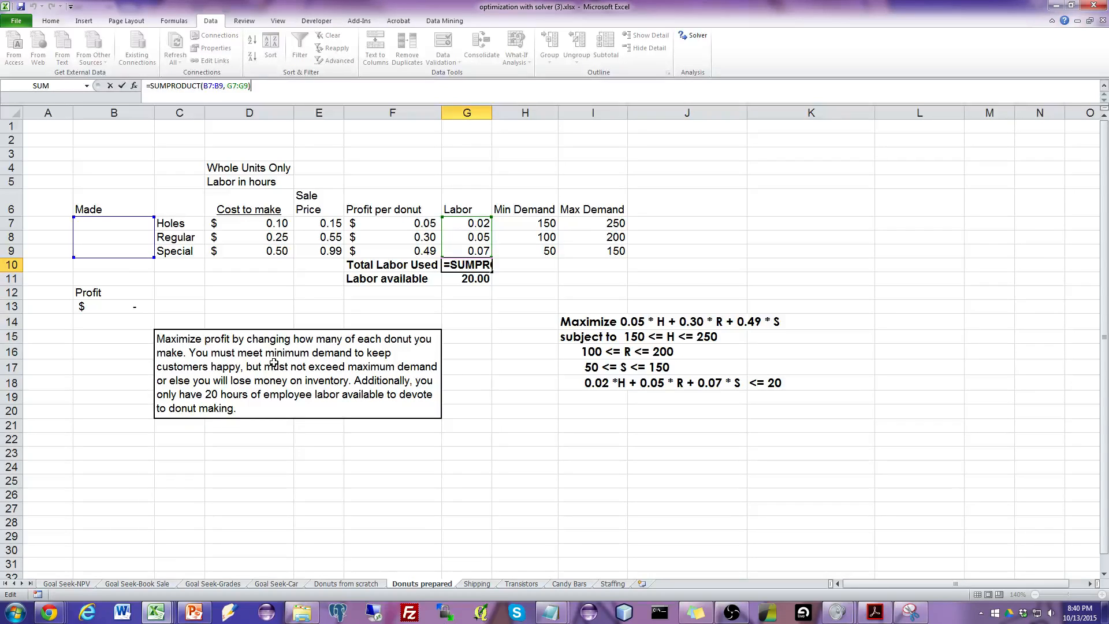
pyautogui.press('Return')
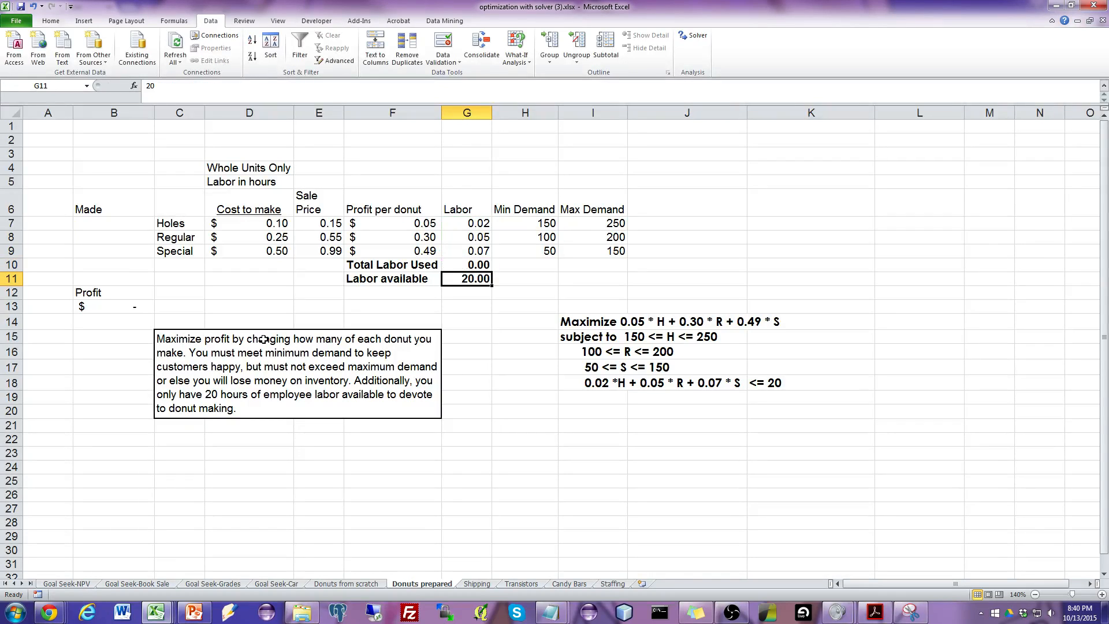
# Fill B7:B9 with 10, 20 and 30 and compare Total Labor Used with Labor available.
pyautogui.click(120, 224)
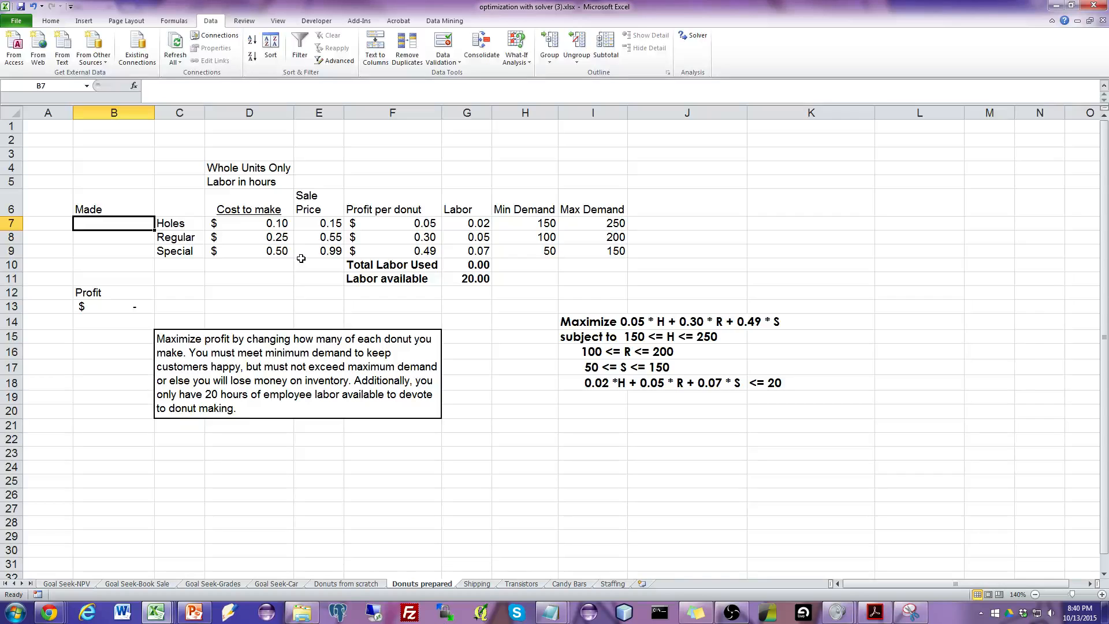
pyautogui.write('10')
pyautogui.press('Return')
pyautogui.write('20')
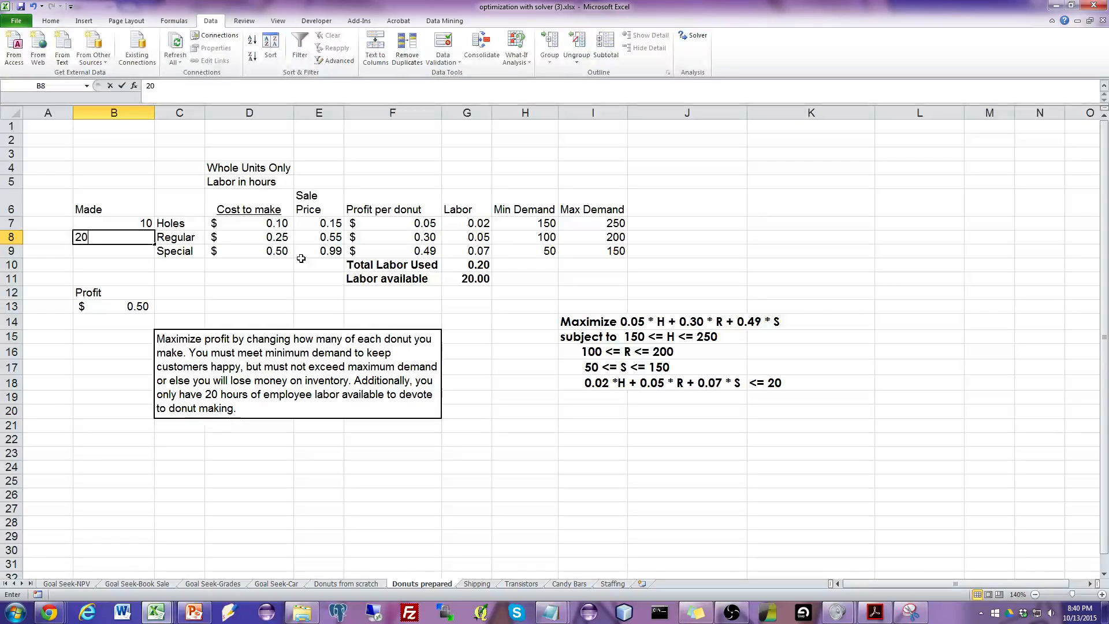
pyautogui.press('Return')
pyautogui.write('30')
pyautogui.press('Return')
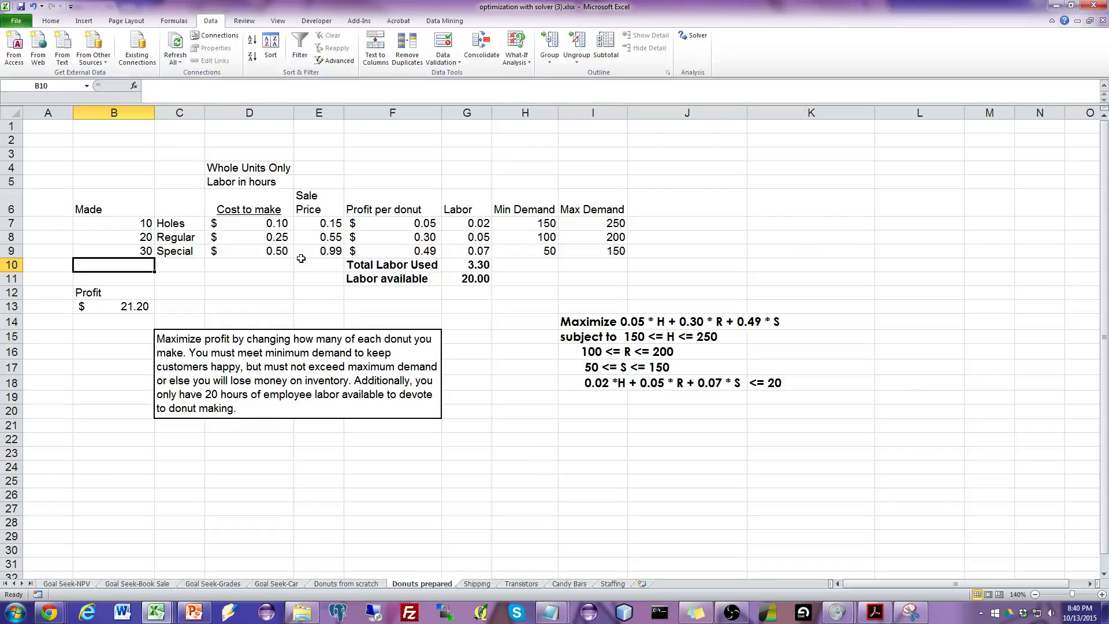
pyautogui.click(485, 265)
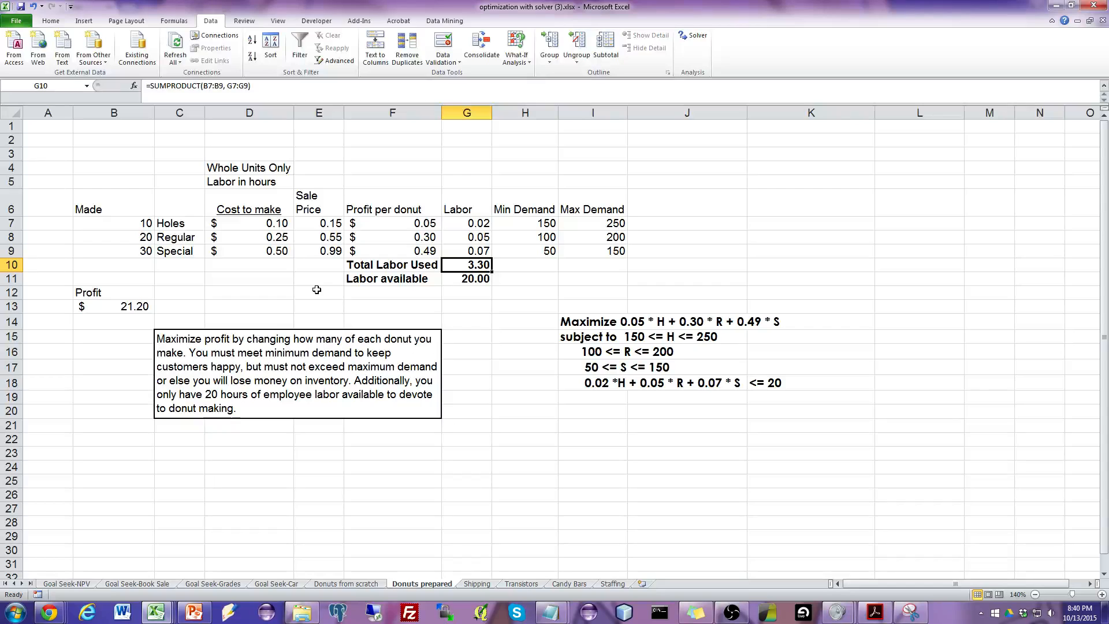
pyautogui.click(449, 281)
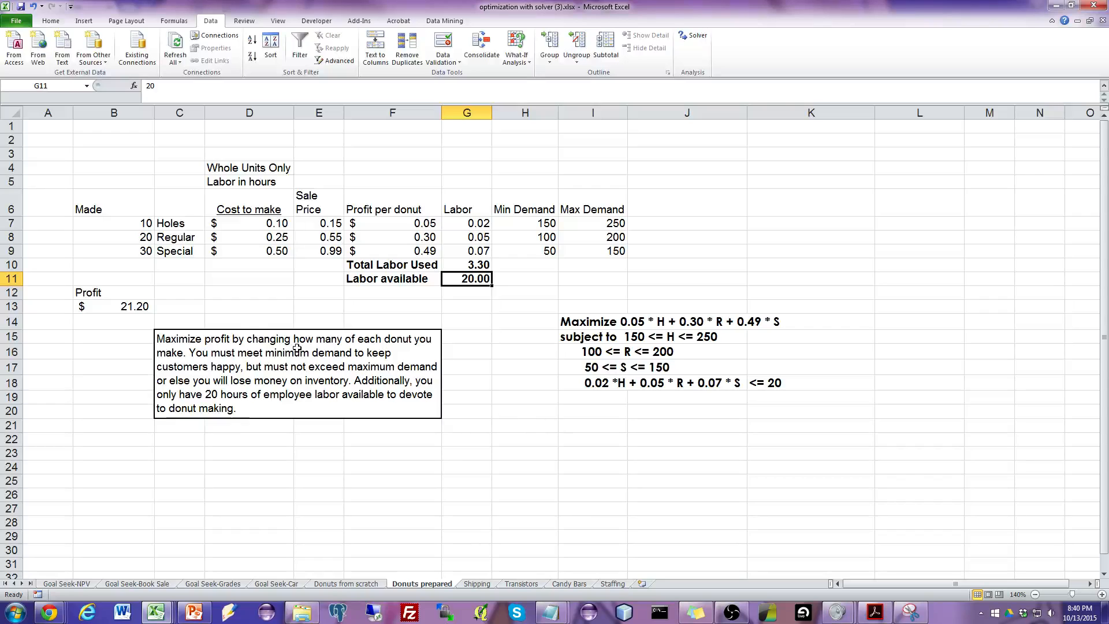
# Clear the trial quantities from B7:B9 and open Solver with its dialog clear of the Made and Profit cells.
pyautogui.moveTo(135, 225); pyautogui.dragTo(129, 250)
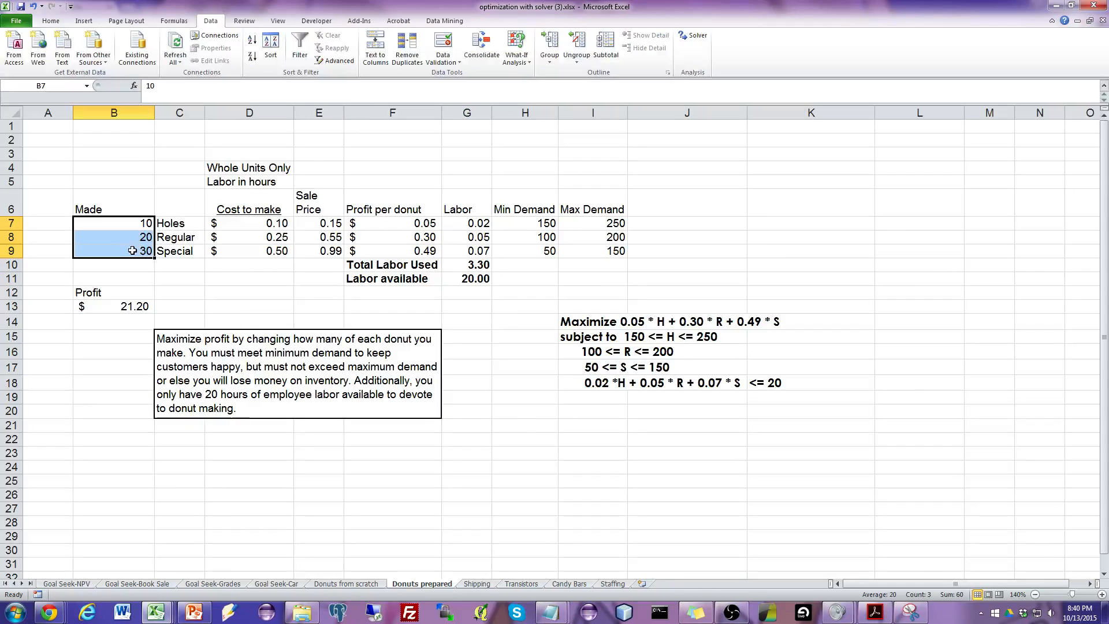
pyautogui.press('Delete')
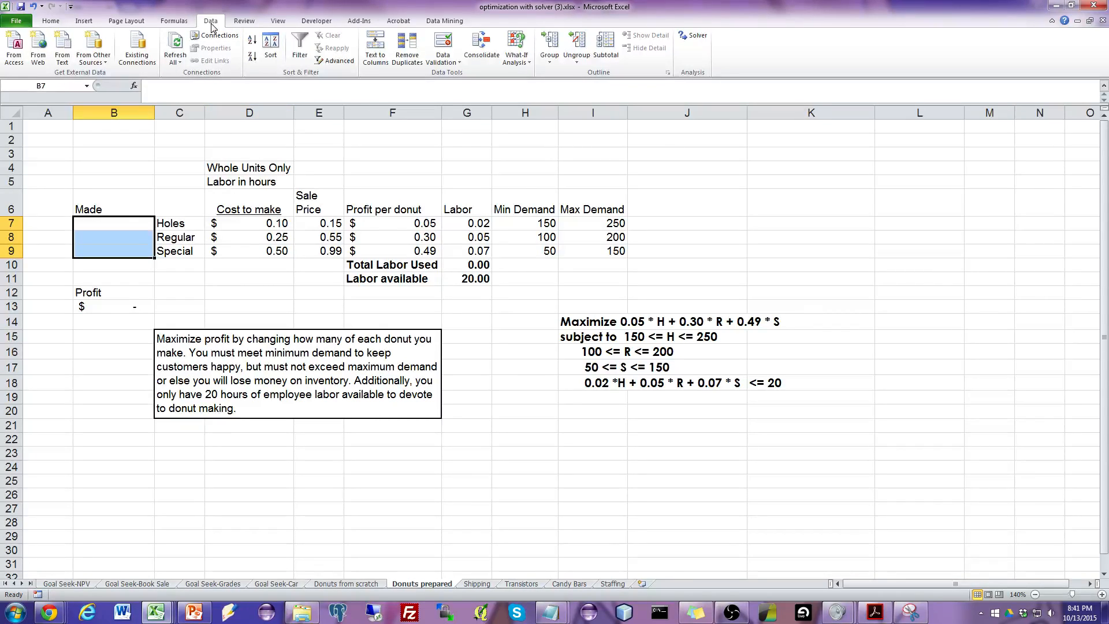
pyautogui.click(691, 37)
pyautogui.moveTo(535, 136); pyautogui.dragTo(576, 99)
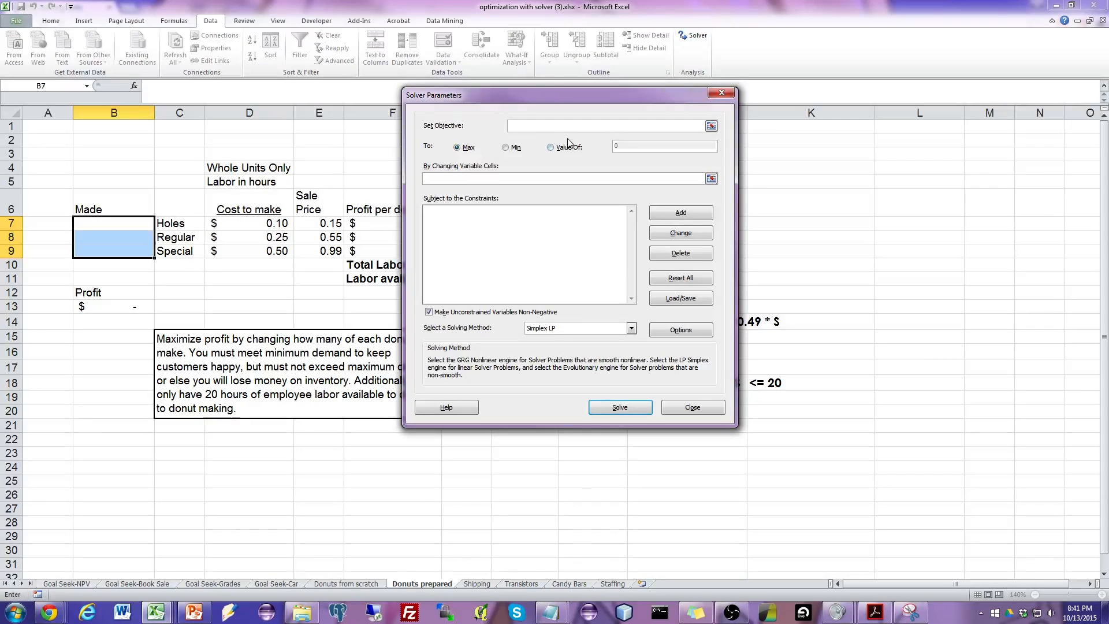
pyautogui.moveTo(542, 97); pyautogui.dragTo(638, 131)
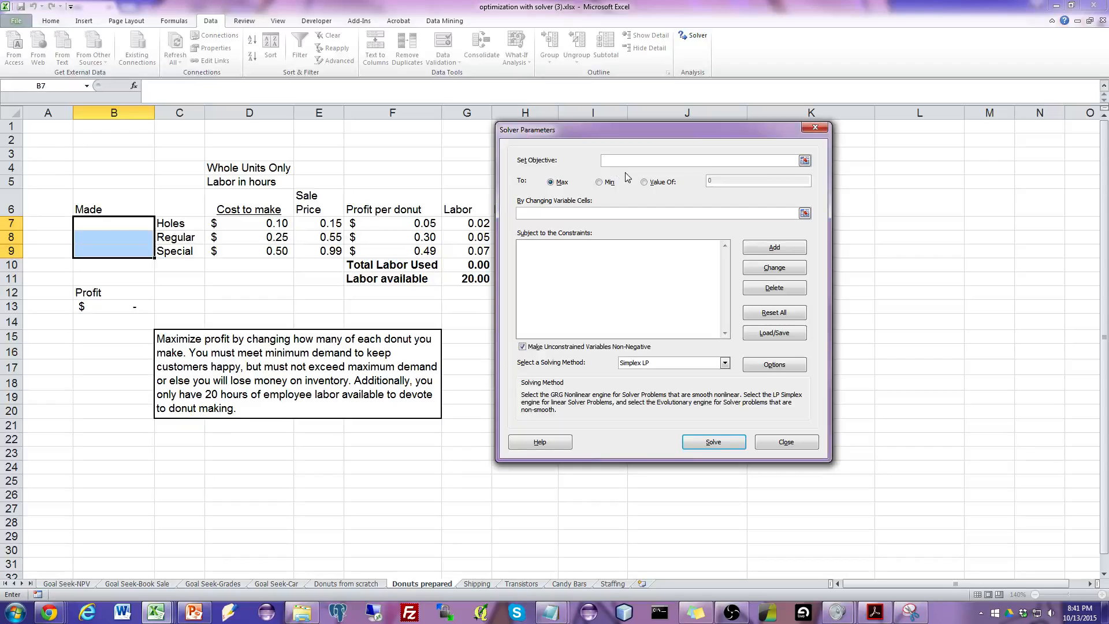
# Set the Solver objective to the Profit cell B13 and choose to maximize it.
pyautogui.click(804, 161)
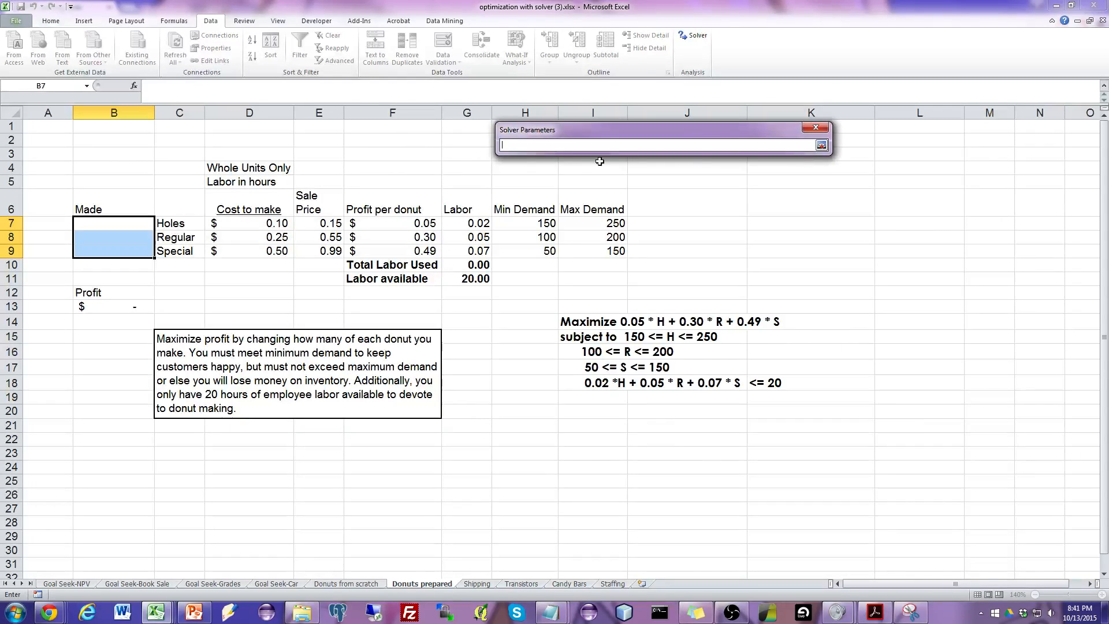
pyautogui.click(111, 304)
pyautogui.click(822, 148)
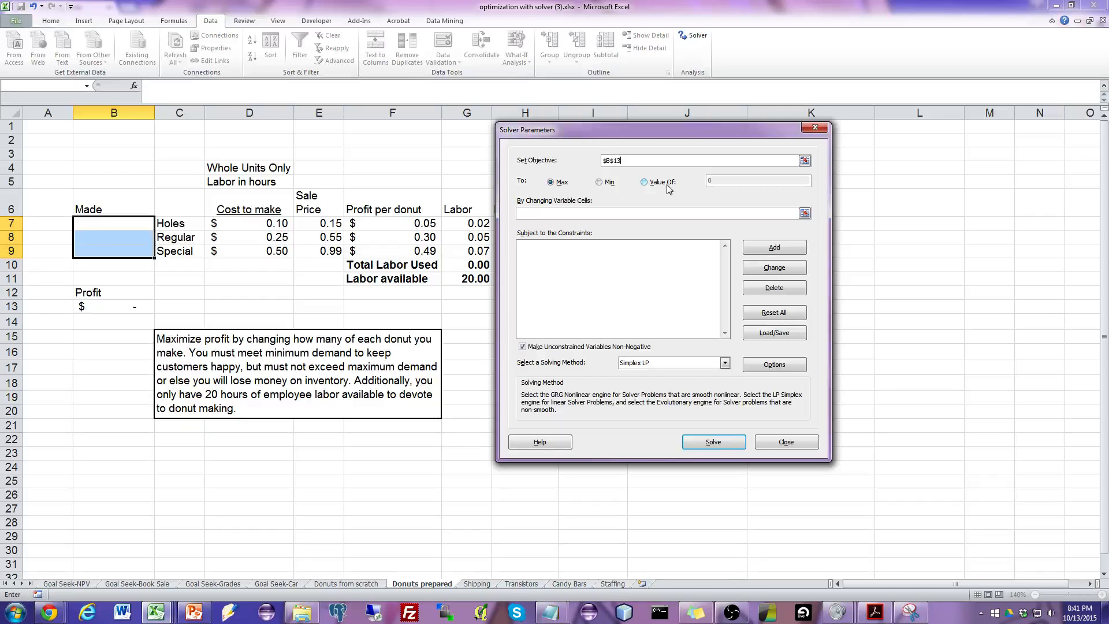
pyautogui.click(566, 184)
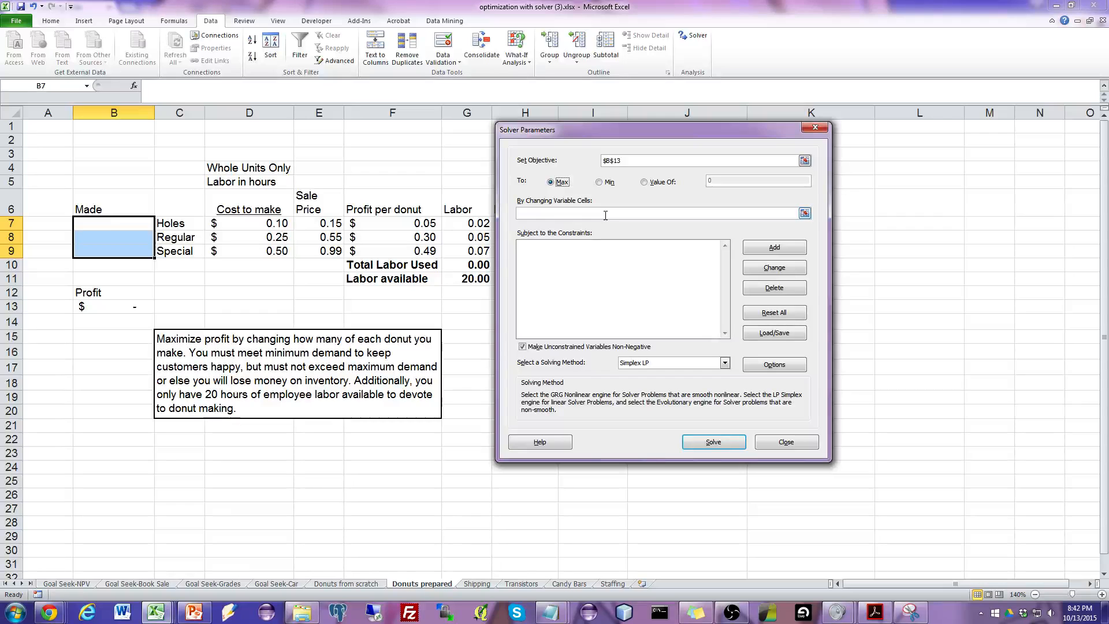
# Set the Solver's changing variable cells to the Made quantities B7:B9.
pyautogui.click(805, 214)
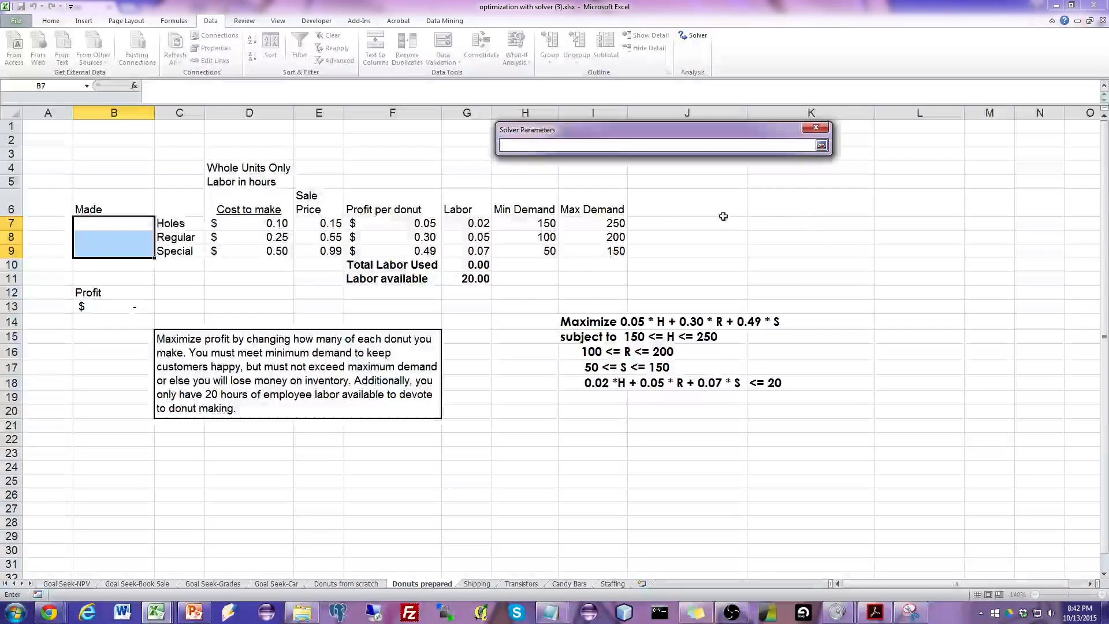
pyautogui.click(146, 224)
pyautogui.moveTo(146, 224); pyautogui.dragTo(142, 253)
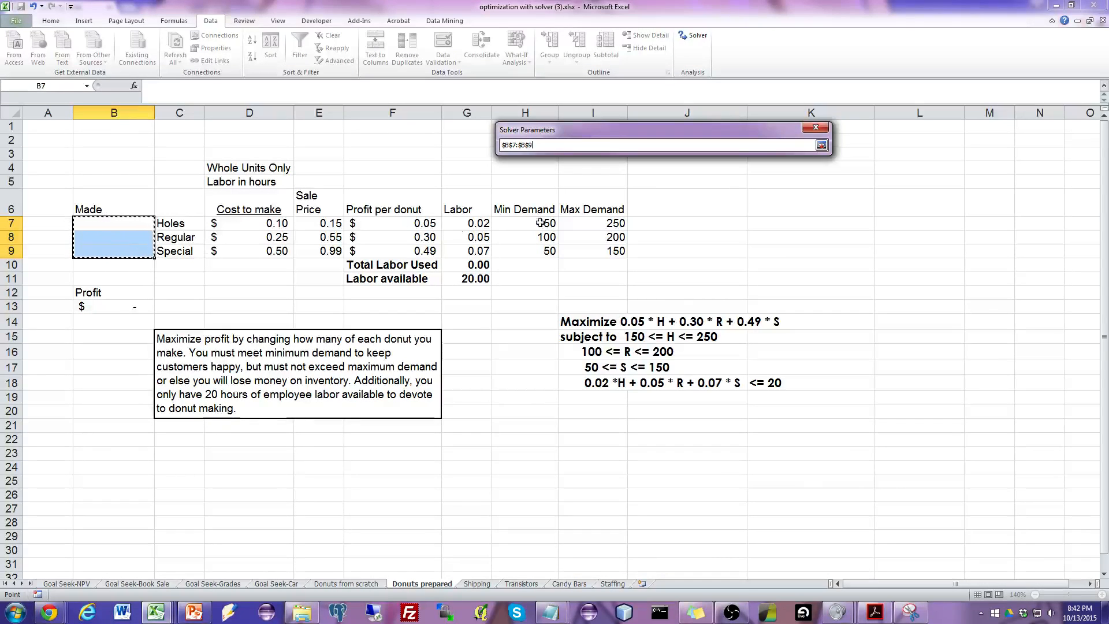
pyautogui.click(820, 146)
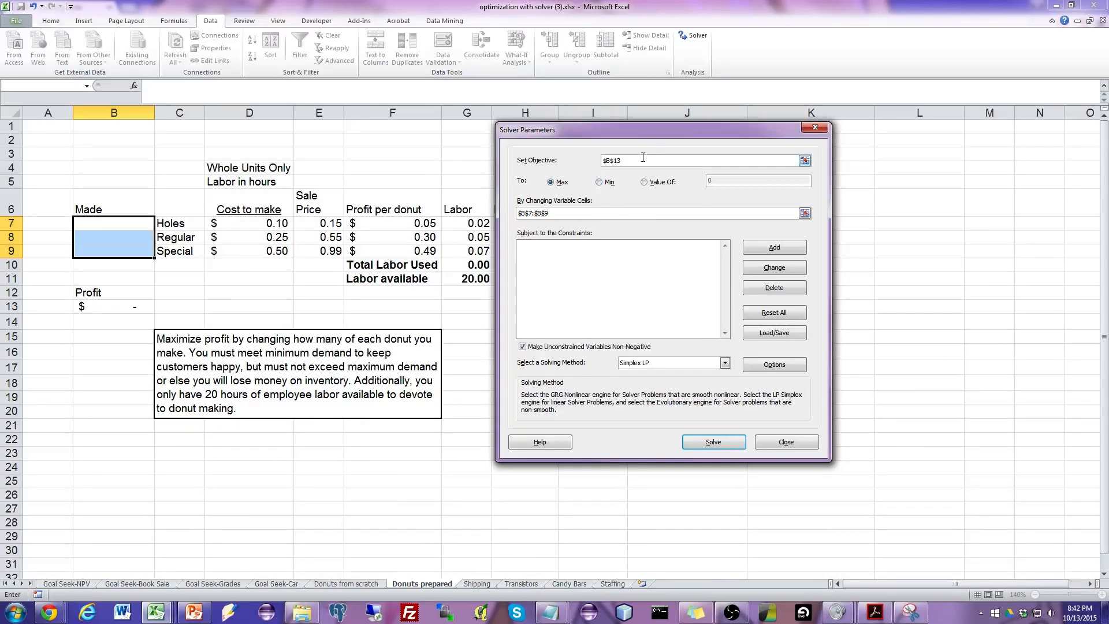
# Add a constraint that the holes quantity B7 is at most its maximum demand in I7.
pyautogui.moveTo(666, 133); pyautogui.dragTo(386, 153)
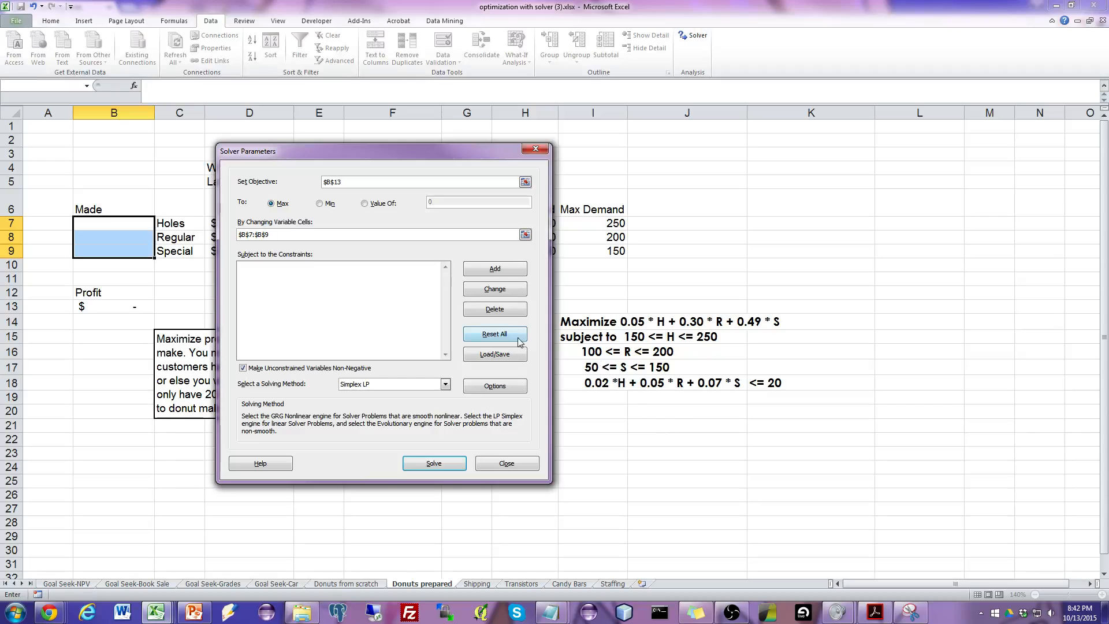
pyautogui.moveTo(385, 154); pyautogui.dragTo(811, 148)
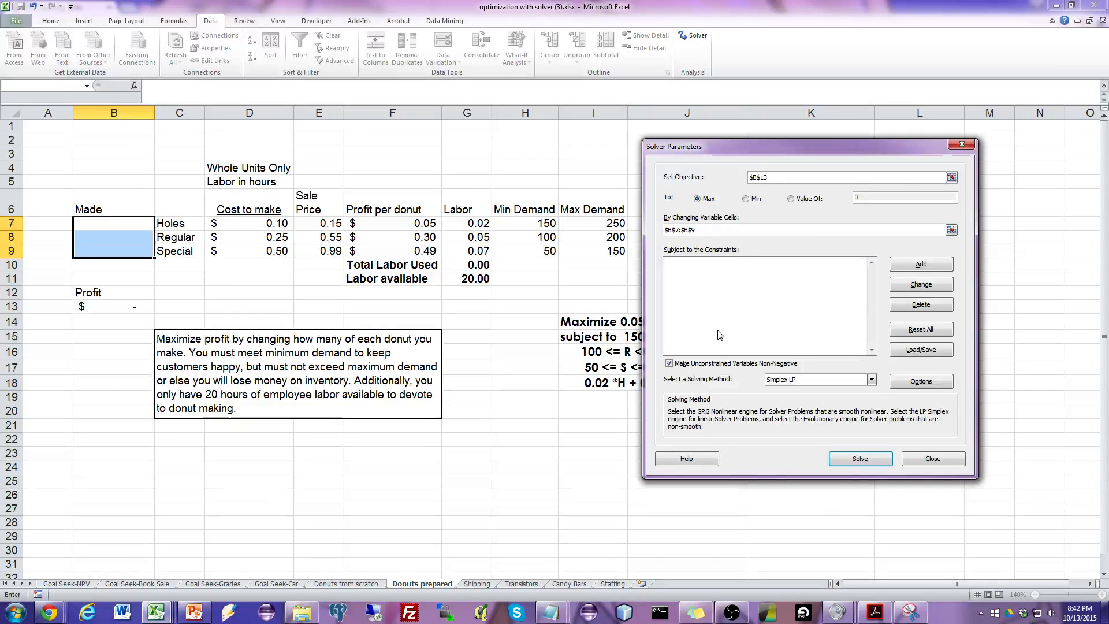
pyautogui.click(920, 271)
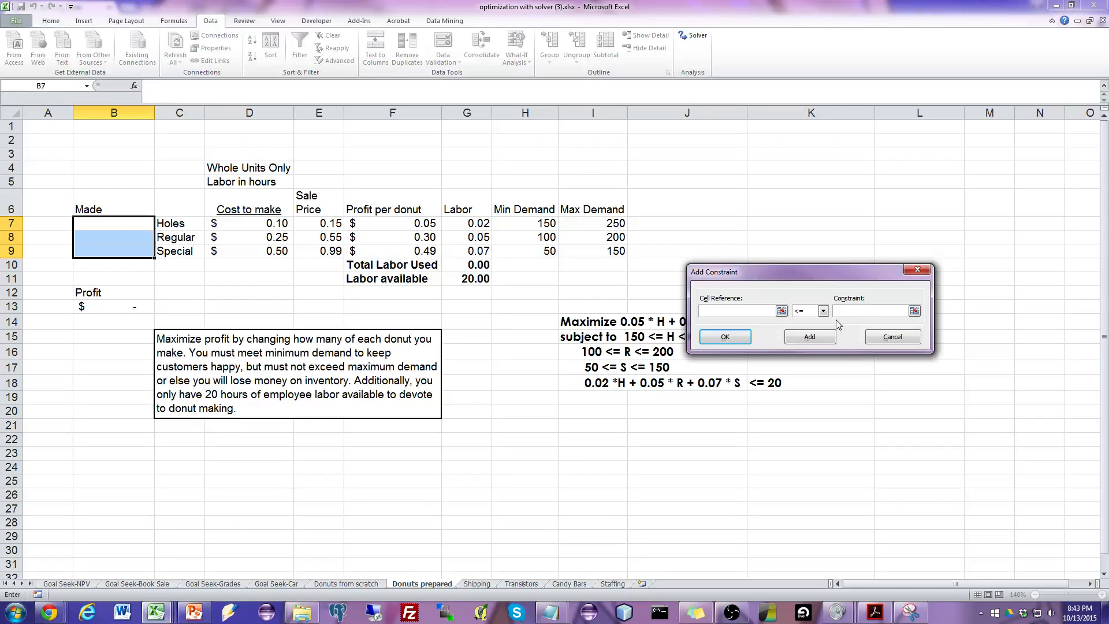
pyautogui.click(134, 227)
pyautogui.click(853, 310)
pyautogui.click(610, 225)
pyautogui.click(820, 339)
# Add a constraint that the holes quantity B7 is at least its minimum demand in H7.
pyautogui.click(138, 226)
pyautogui.click(822, 310)
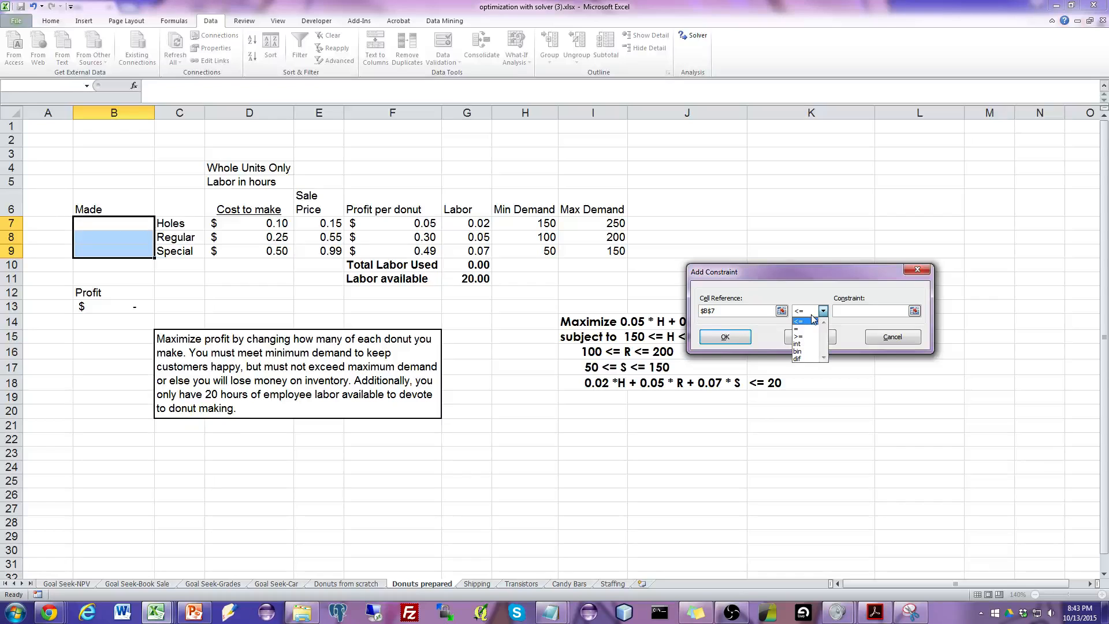
pyautogui.click(808, 338)
pyautogui.click(534, 226)
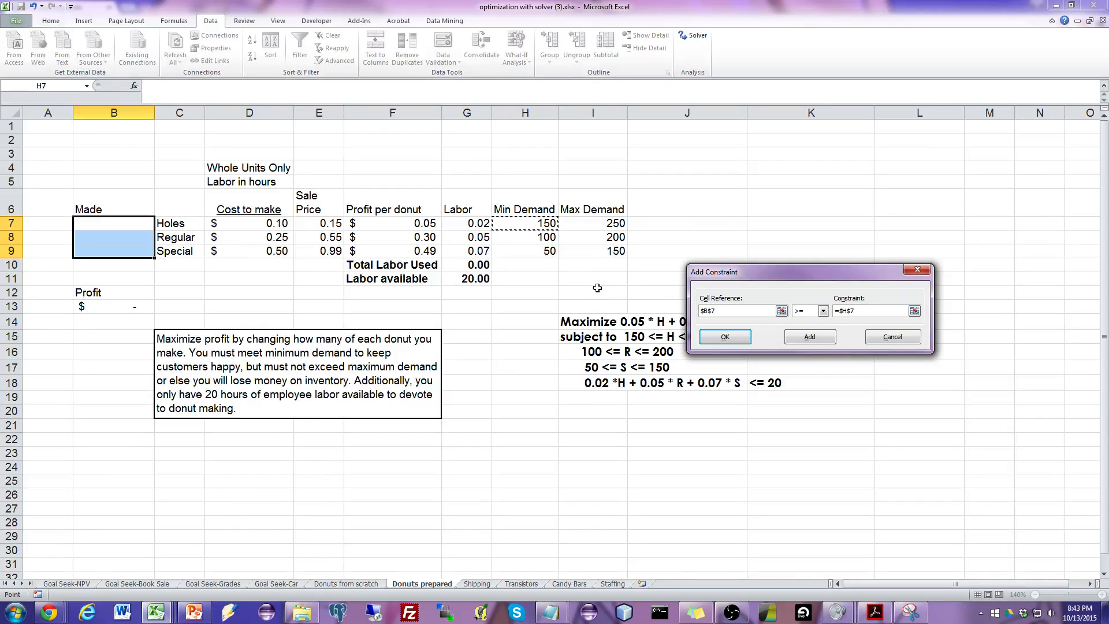
pyautogui.click(810, 337)
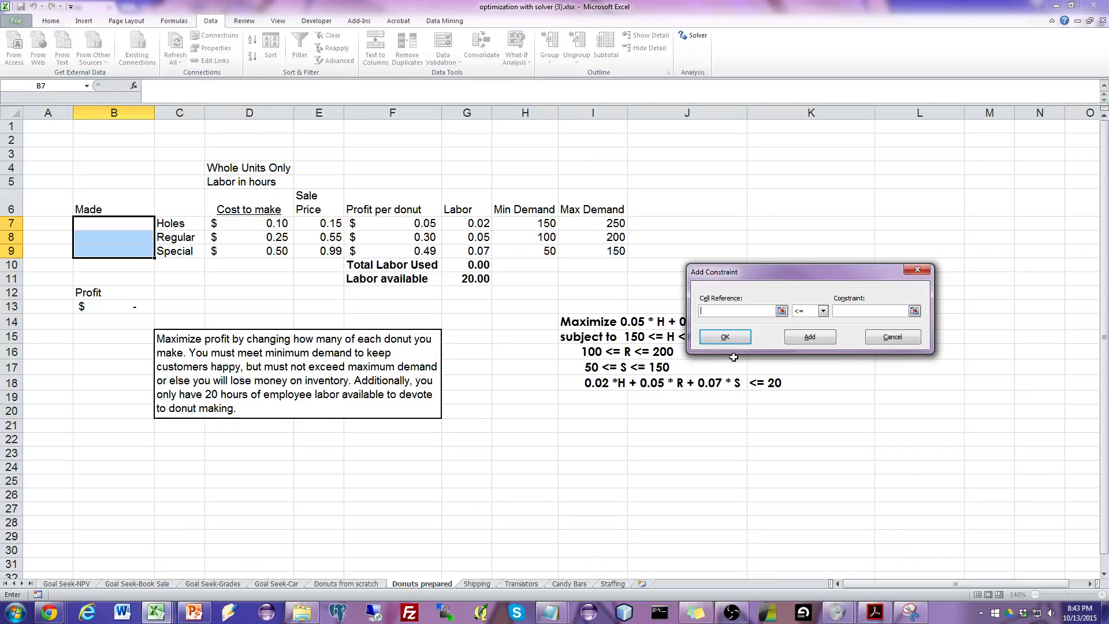
# Add a constraint that the regular donut quantity B8 is at most its maximum demand in I8.
pyautogui.click(125, 240)
pyautogui.click(849, 312)
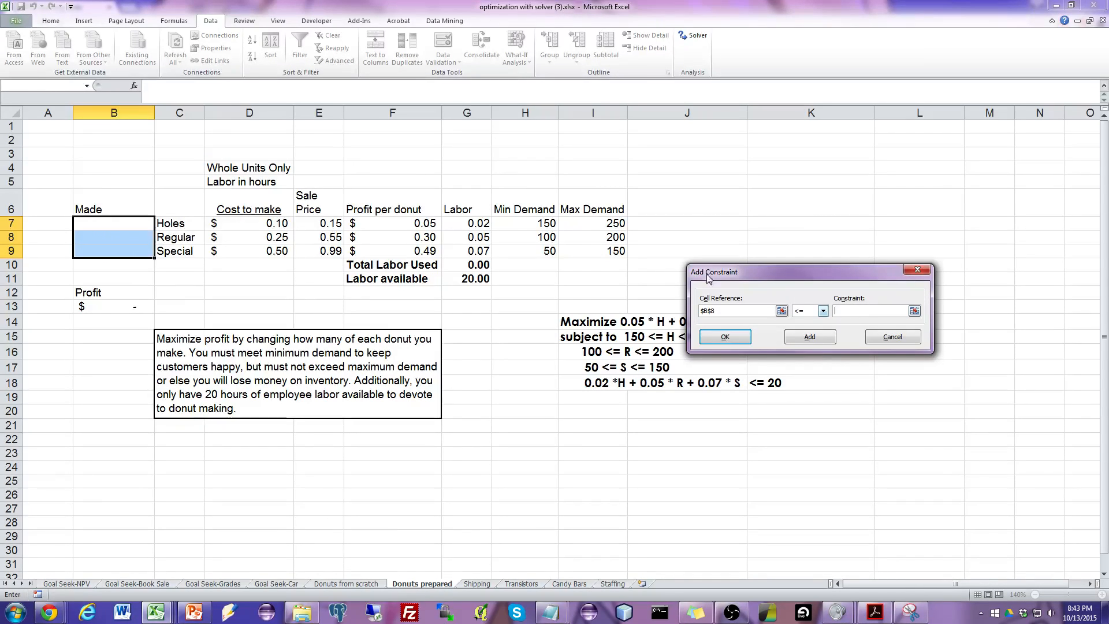
pyautogui.click(606, 237)
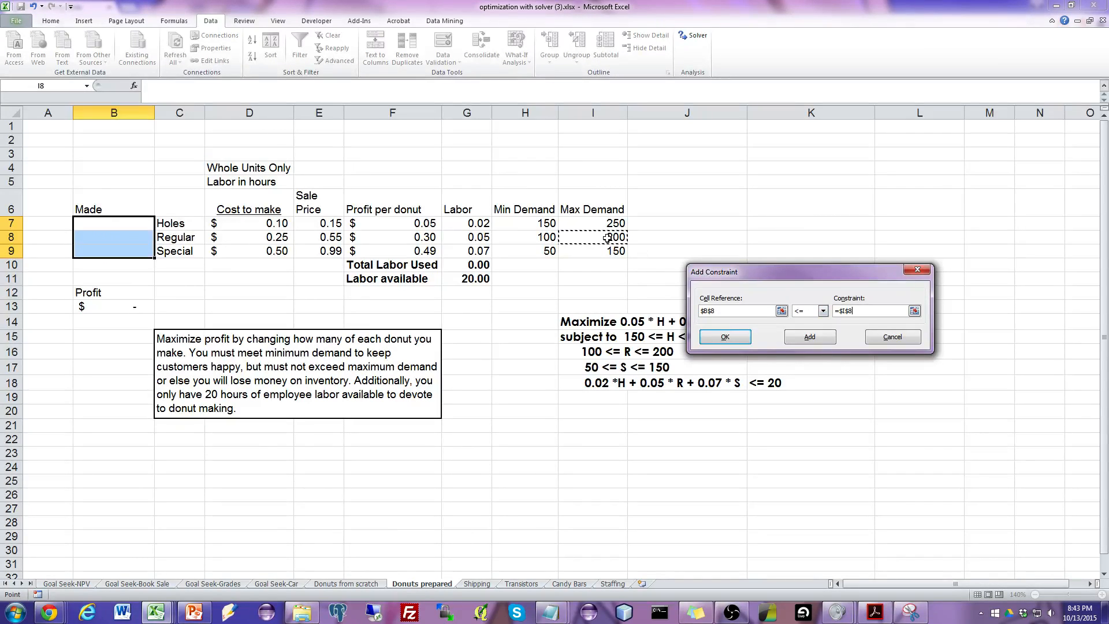
pyautogui.click(809, 337)
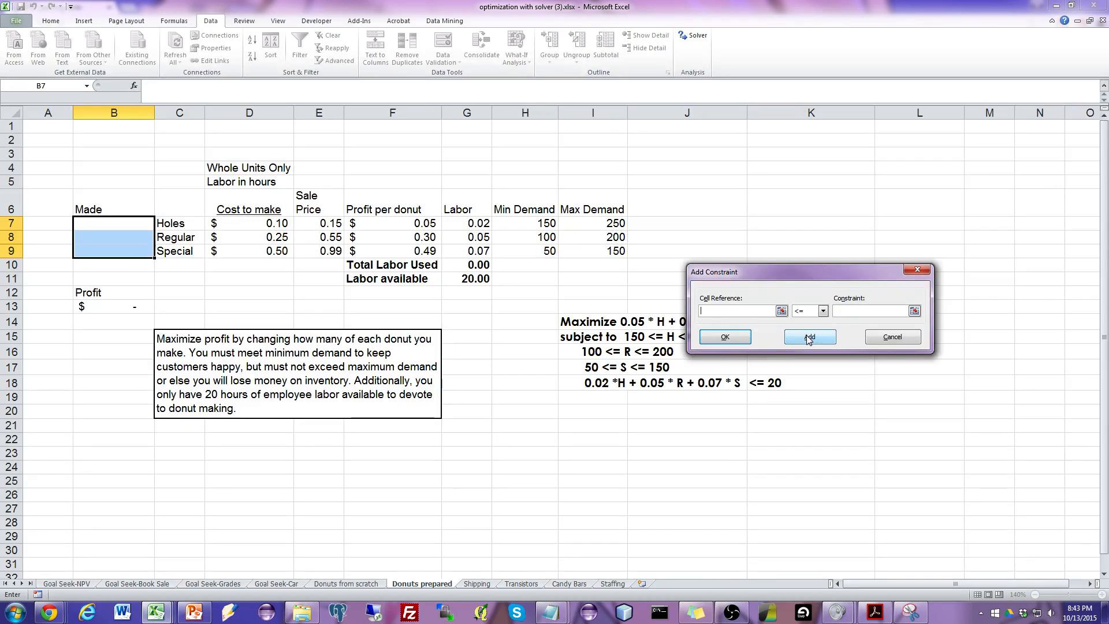
# Add a constraint that the regular donut quantity B8 is at least its minimum demand in H8.
pyautogui.click(139, 240)
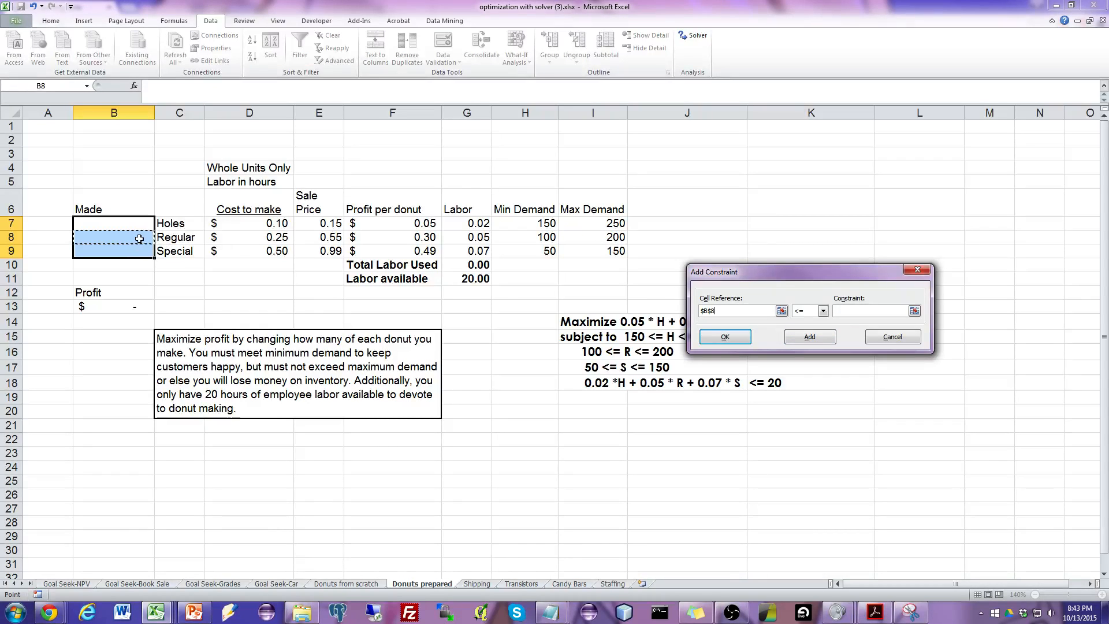
pyautogui.click(822, 310)
pyautogui.click(808, 333)
pyautogui.click(529, 236)
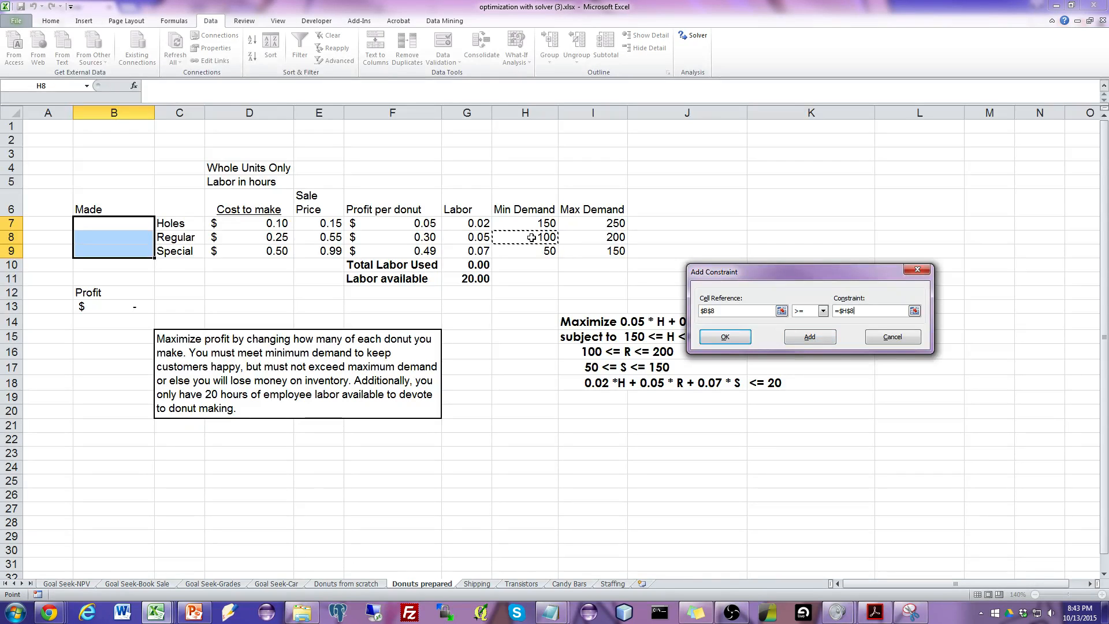
pyautogui.click(811, 338)
# Add a constraint that the special donut quantity B9 is at most its maximum demand in I9.
pyautogui.click(145, 253)
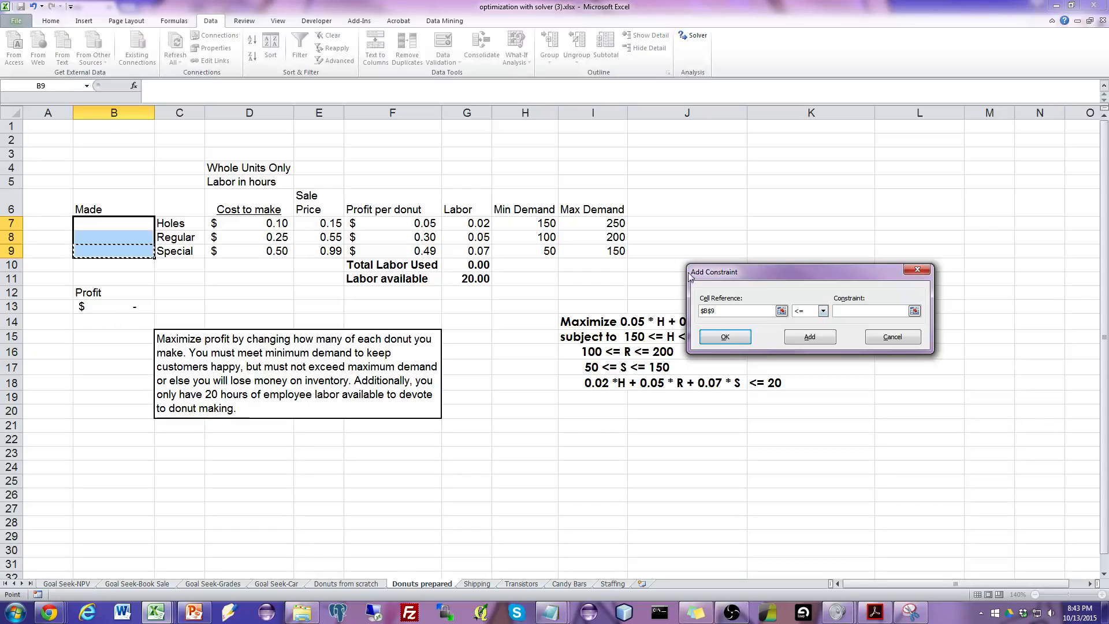
pyautogui.click(617, 252)
pyautogui.click(848, 312)
pyautogui.click(616, 251)
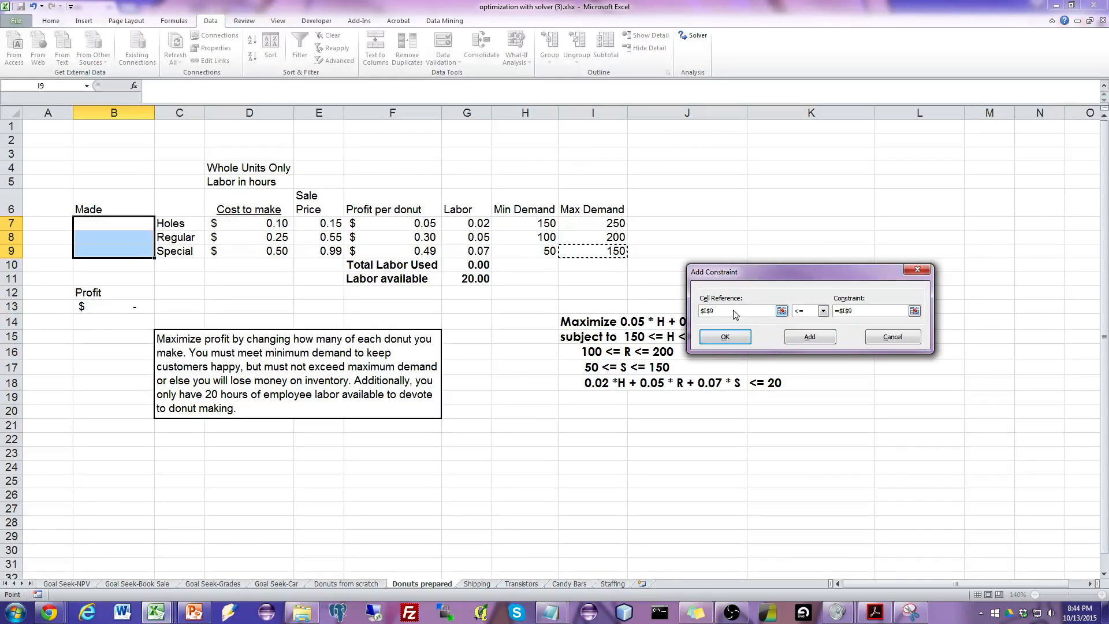
pyautogui.click(709, 312)
pyautogui.click(136, 252)
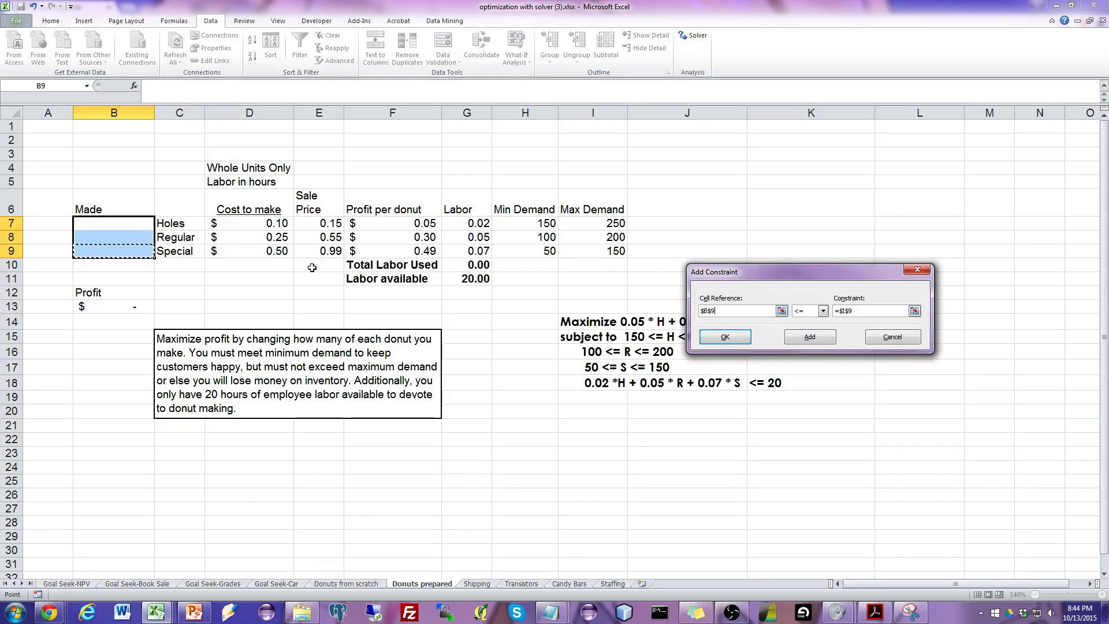
pyautogui.click(809, 341)
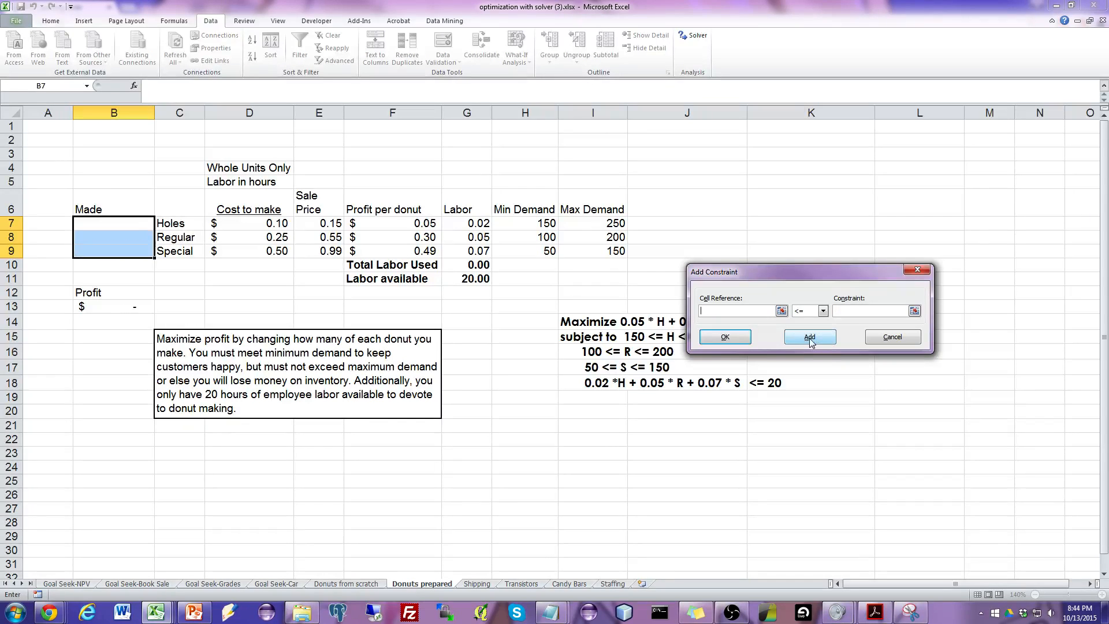
# Add a constraint that the special donut quantity B9 is at least its minimum demand in H9.
pyautogui.click(148, 253)
pyautogui.click(822, 311)
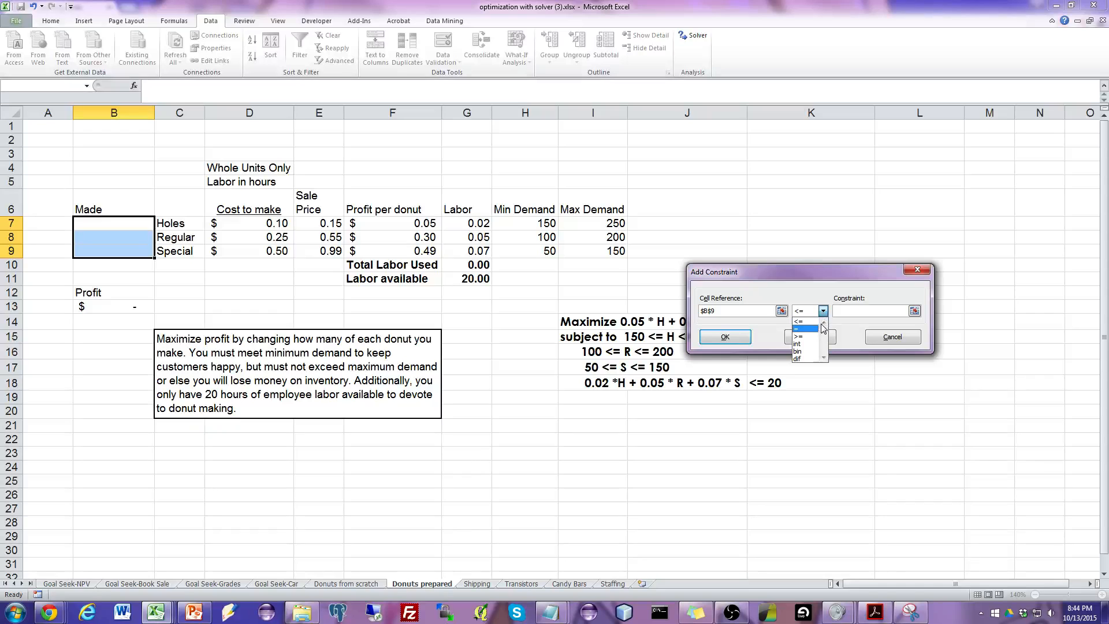
pyautogui.click(809, 354)
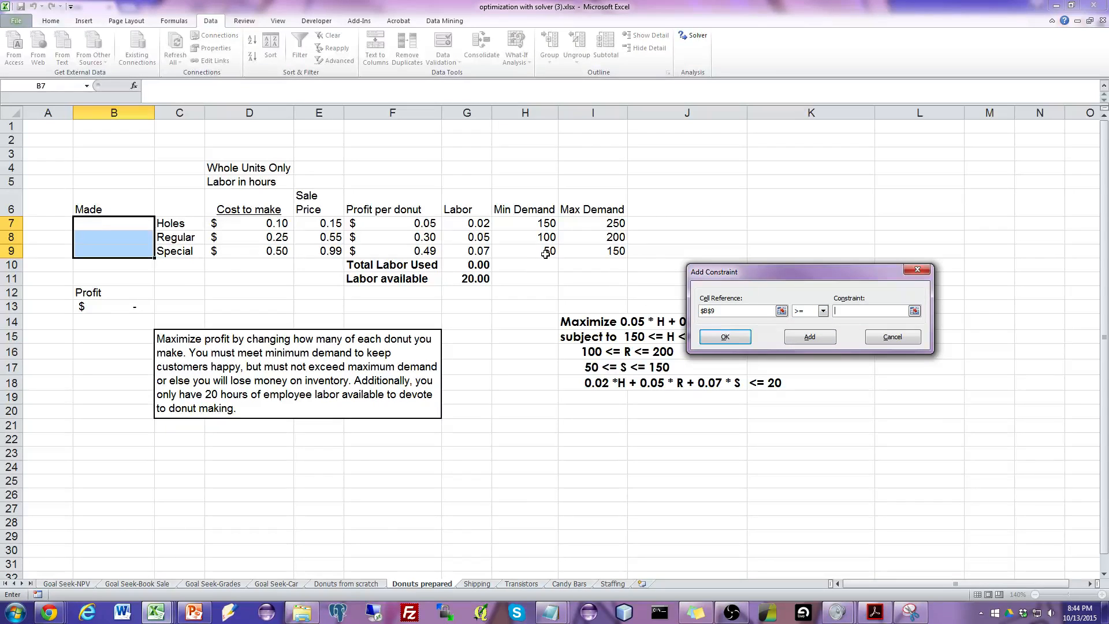
pyautogui.click(545, 254)
pyautogui.click(809, 337)
# Add a constraint that Total Labor Used in G10 is at most the Labor available in G11.
pyautogui.click(483, 265)
pyautogui.click(865, 311)
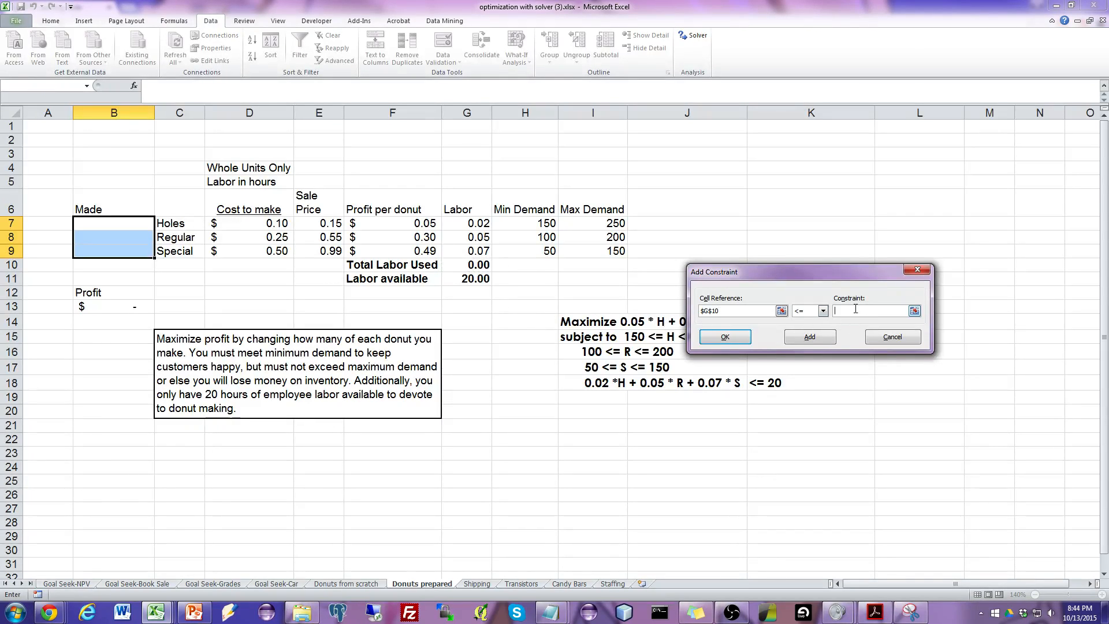
pyautogui.click(465, 278)
pyautogui.click(796, 336)
# Add an integer constraint on the Made quantities B7:B9 and return to the Solver parameters.
pyautogui.moveTo(143, 223); pyautogui.dragTo(136, 252)
pyautogui.click(823, 311)
pyautogui.click(809, 344)
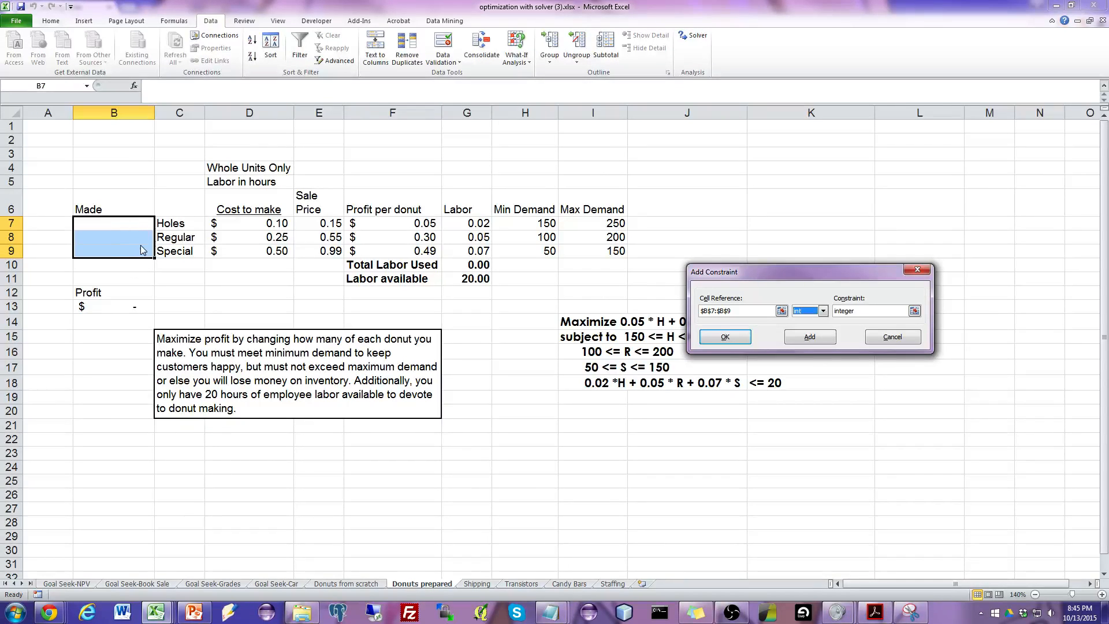
pyautogui.click(802, 339)
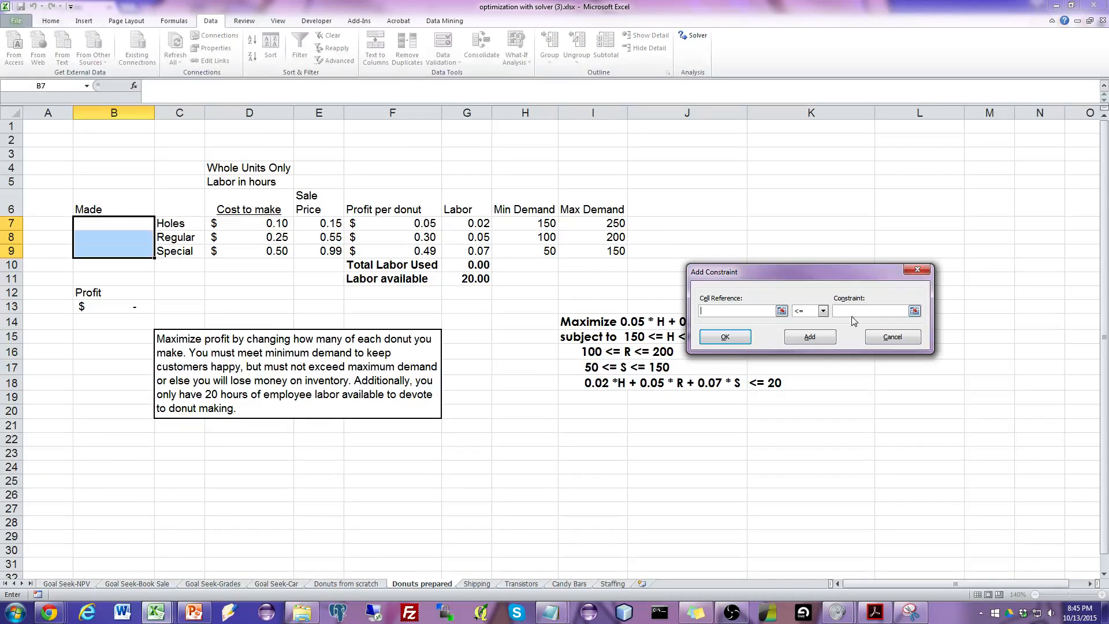
pyautogui.click(891, 337)
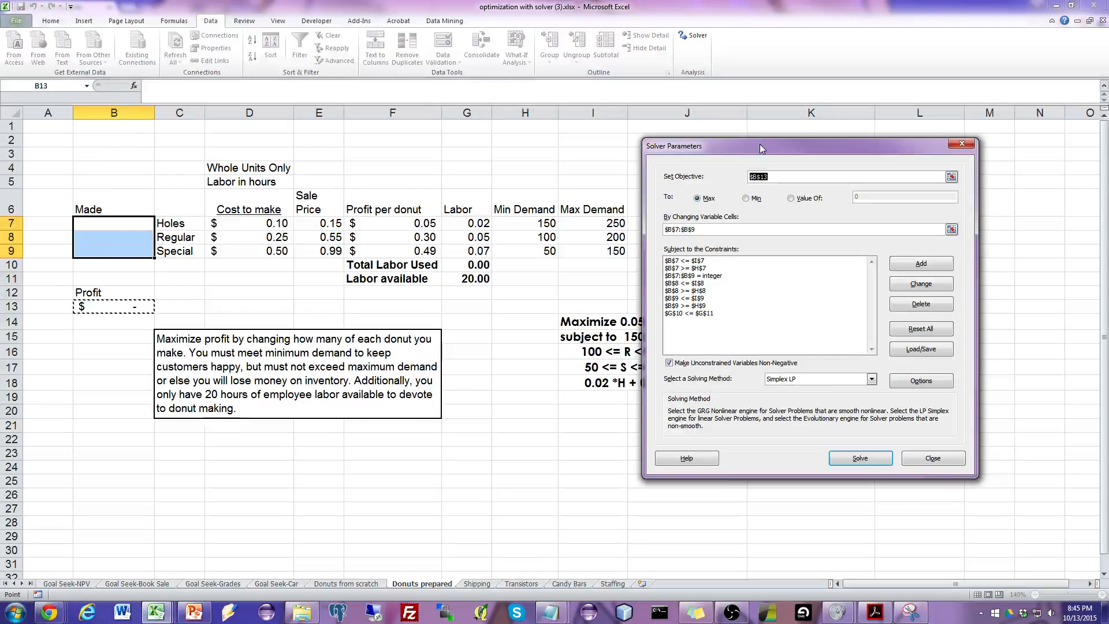
# Check the Solver's objective, variable cells and constraints, and select Simplex LP as the solving method.
pyautogui.moveTo(760, 144); pyautogui.dragTo(757, 141)
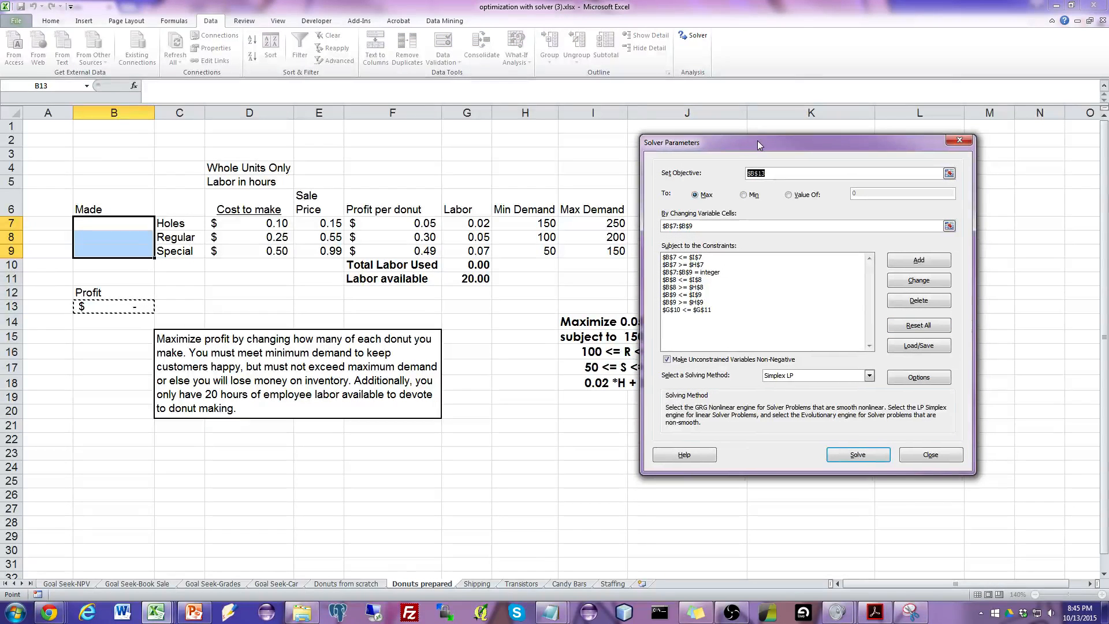
pyautogui.click(778, 173)
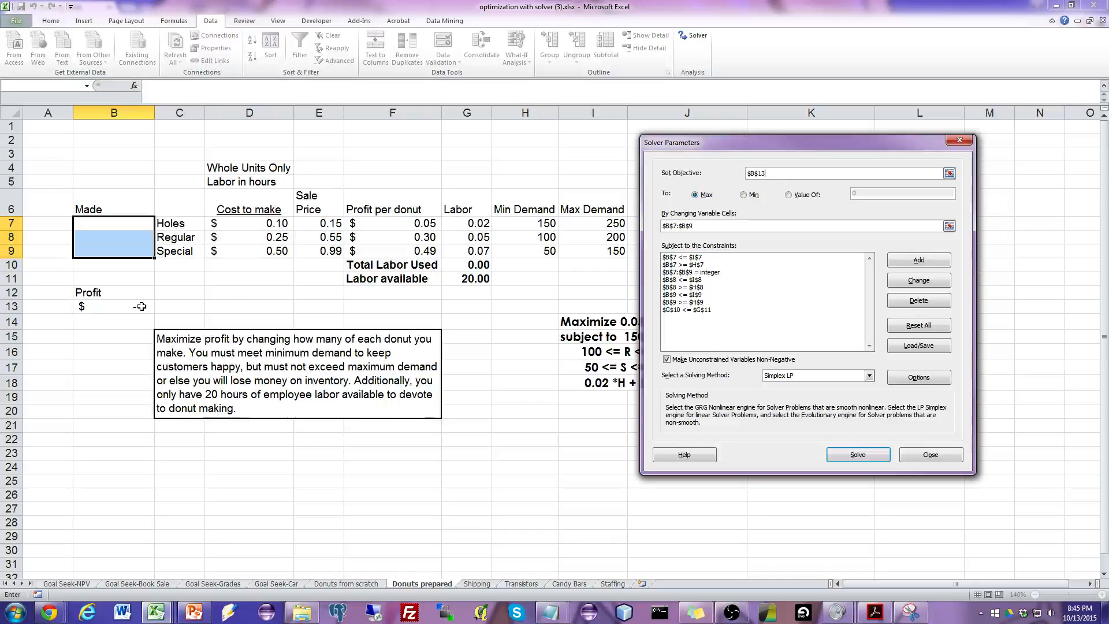
pyautogui.click(721, 226)
pyautogui.click(708, 274)
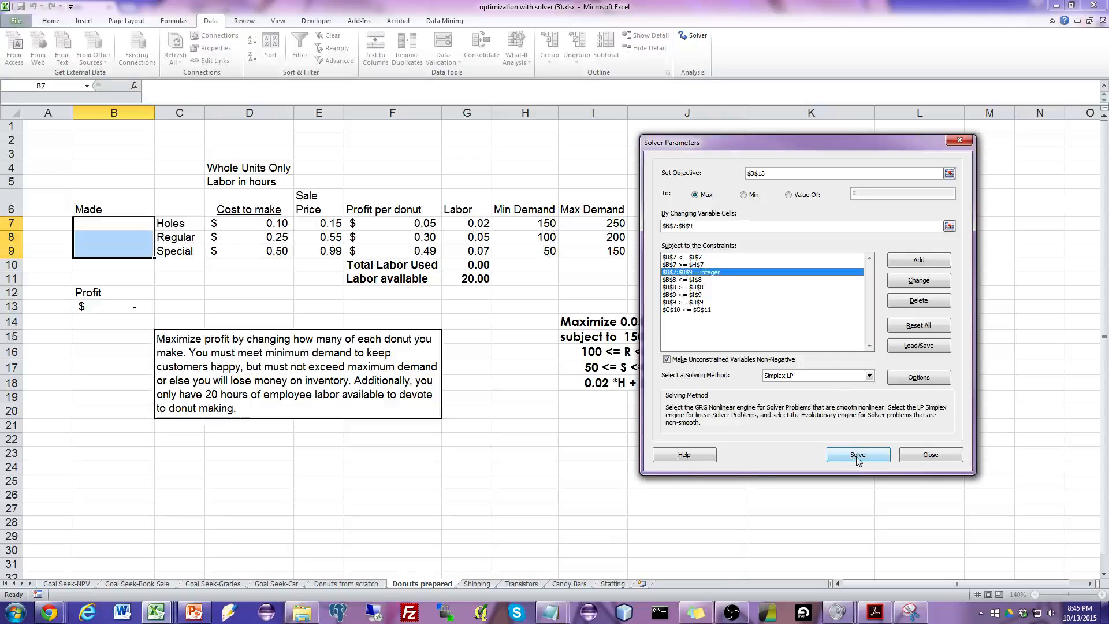
pyautogui.click(784, 377)
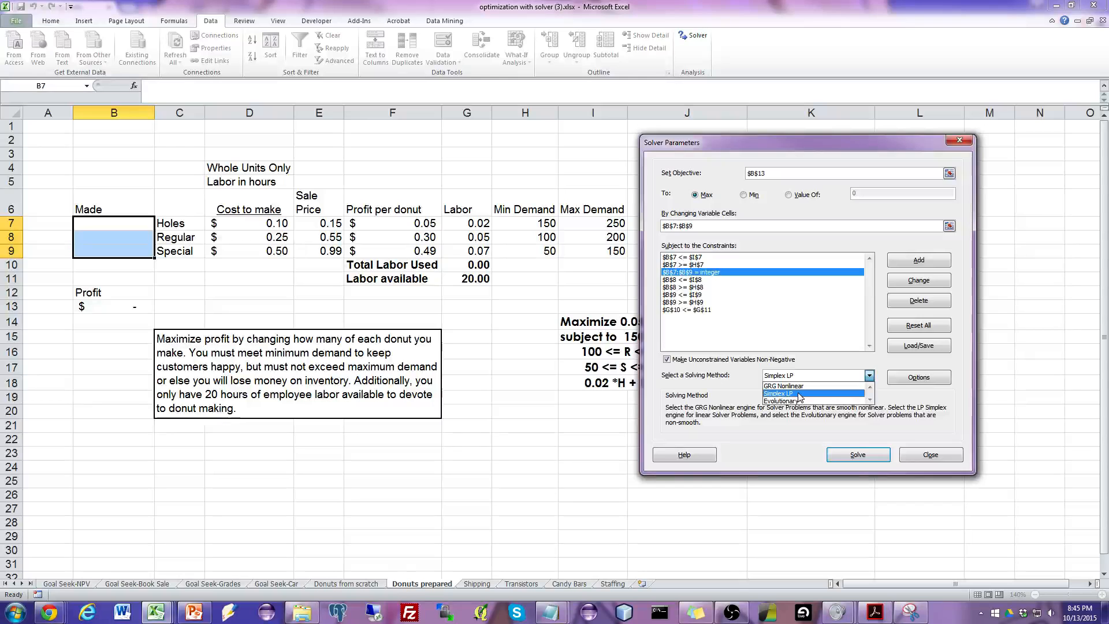
pyautogui.click(799, 395)
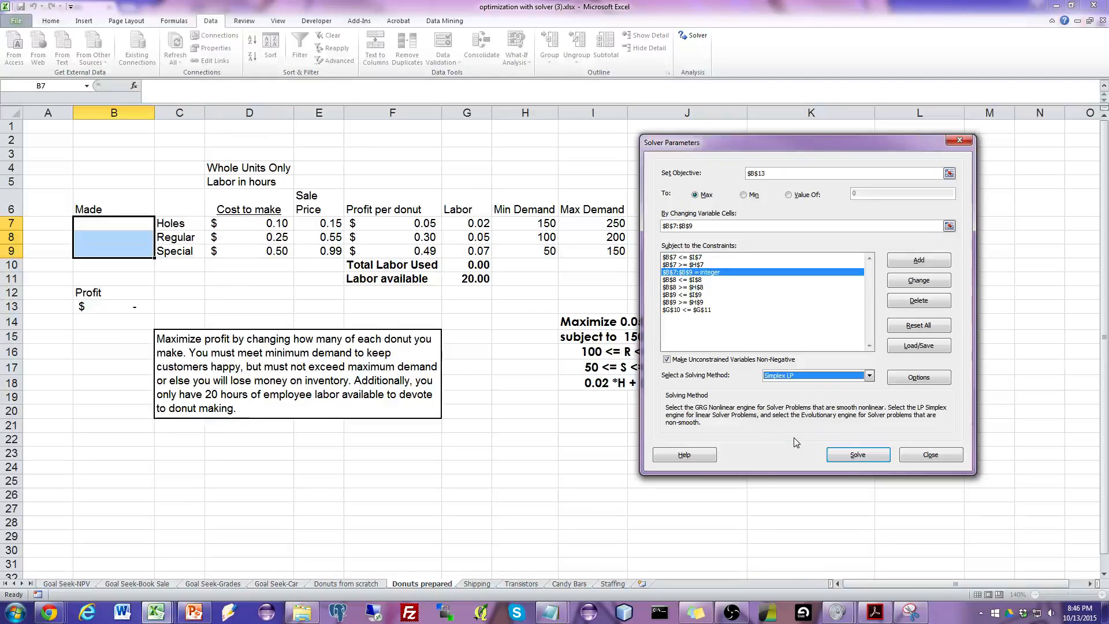
pyautogui.click(830, 379)
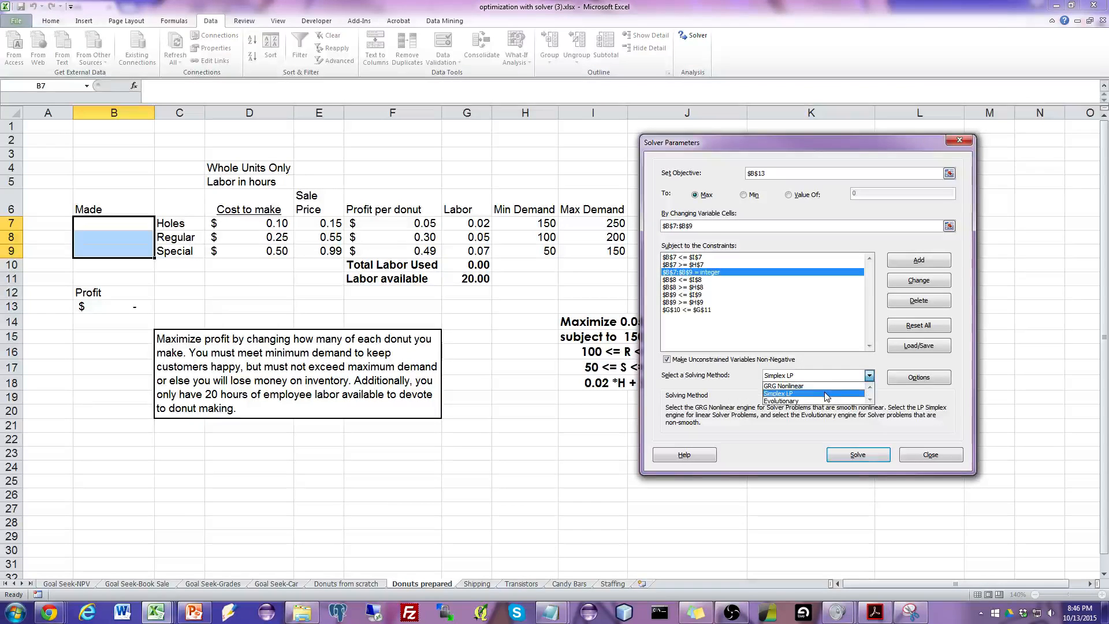
pyautogui.click(826, 394)
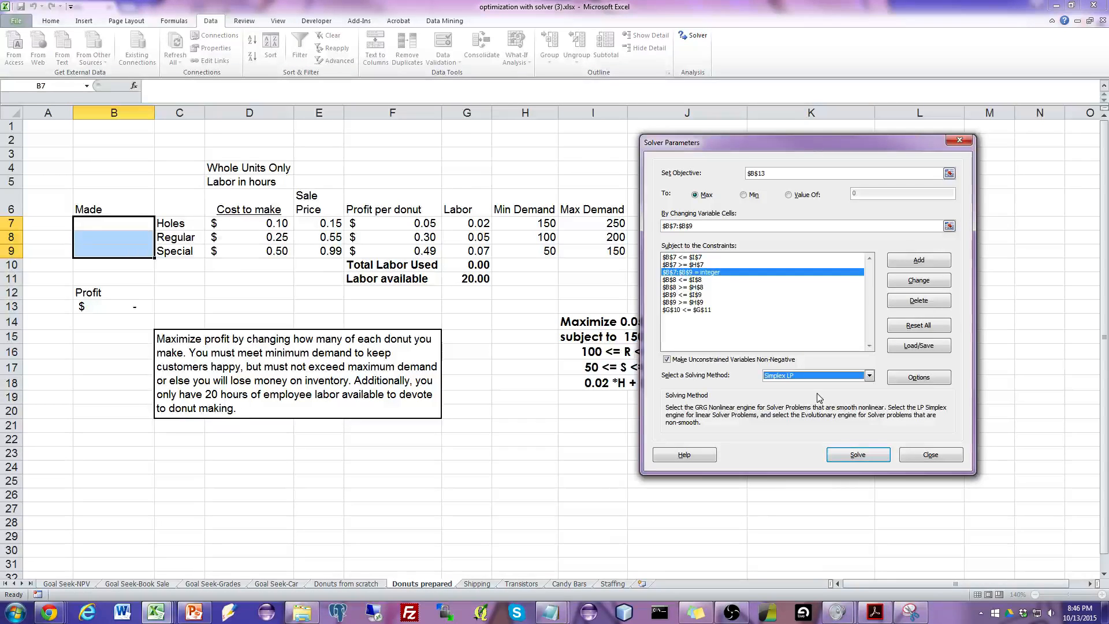
# Check and accept the Solver options, solve the donut model and keep the Solver solution.
pyautogui.click(917, 378)
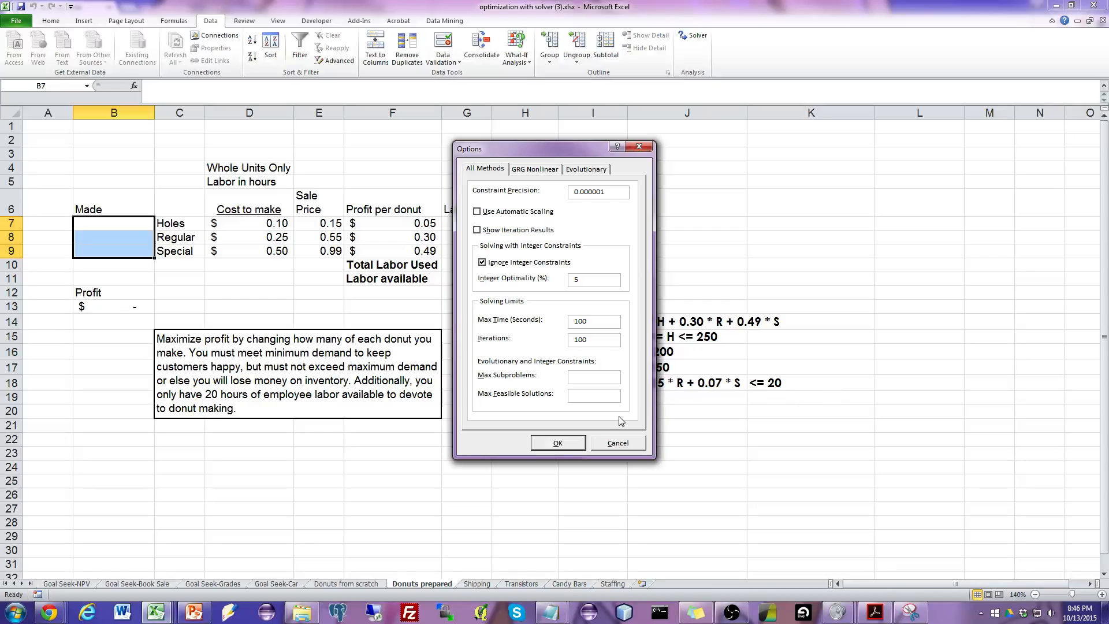
pyautogui.click(559, 443)
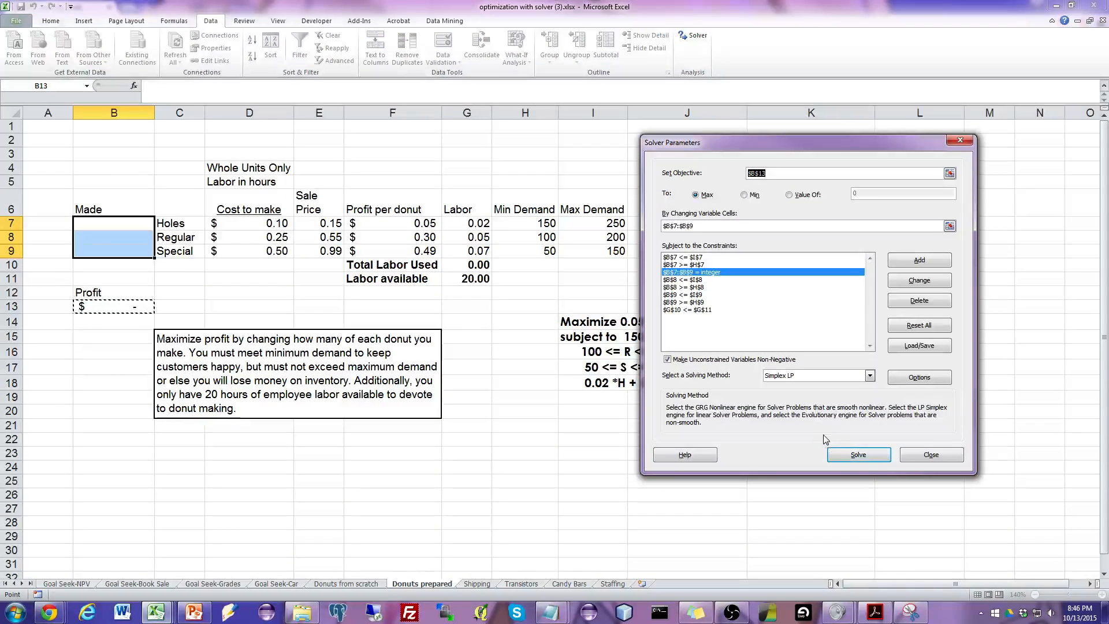
pyautogui.click(857, 455)
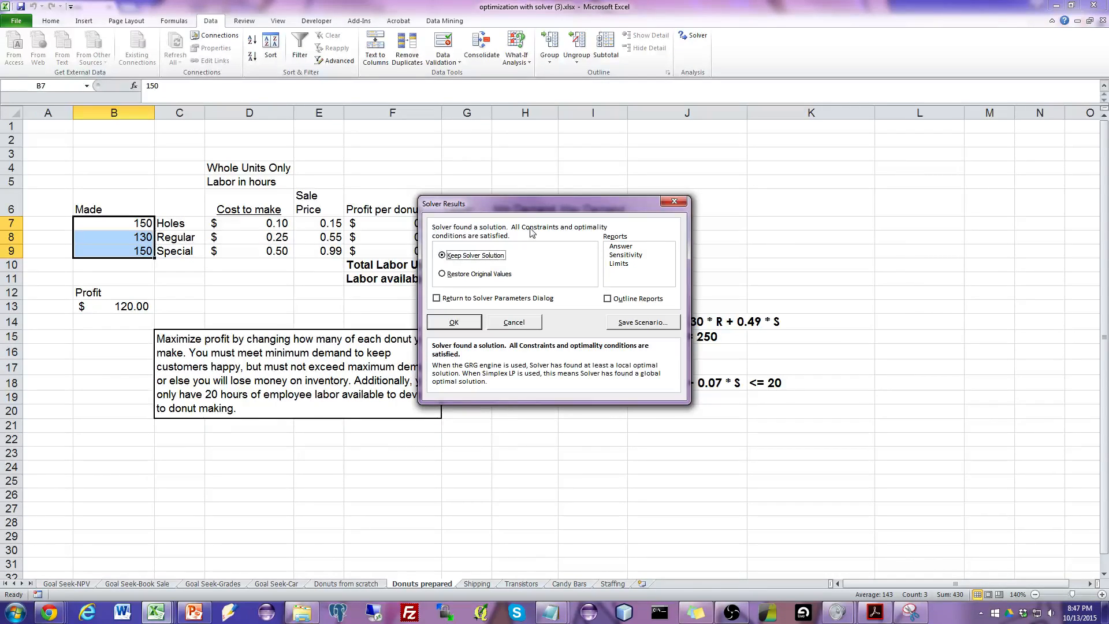
pyautogui.moveTo(533, 208); pyautogui.dragTo(661, 195)
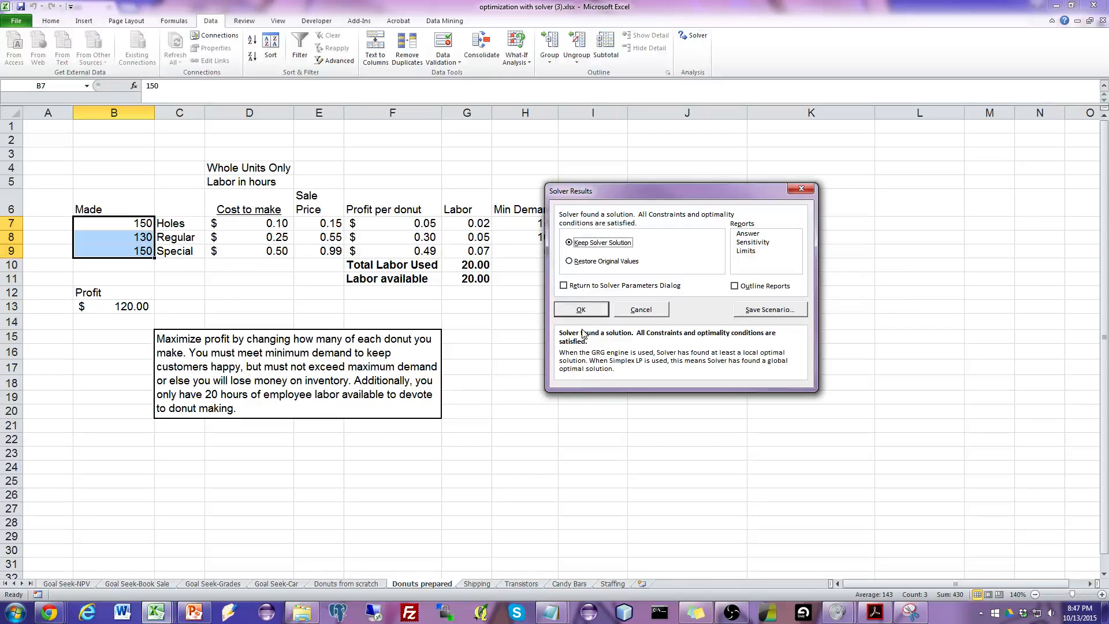
pyautogui.click(583, 310)
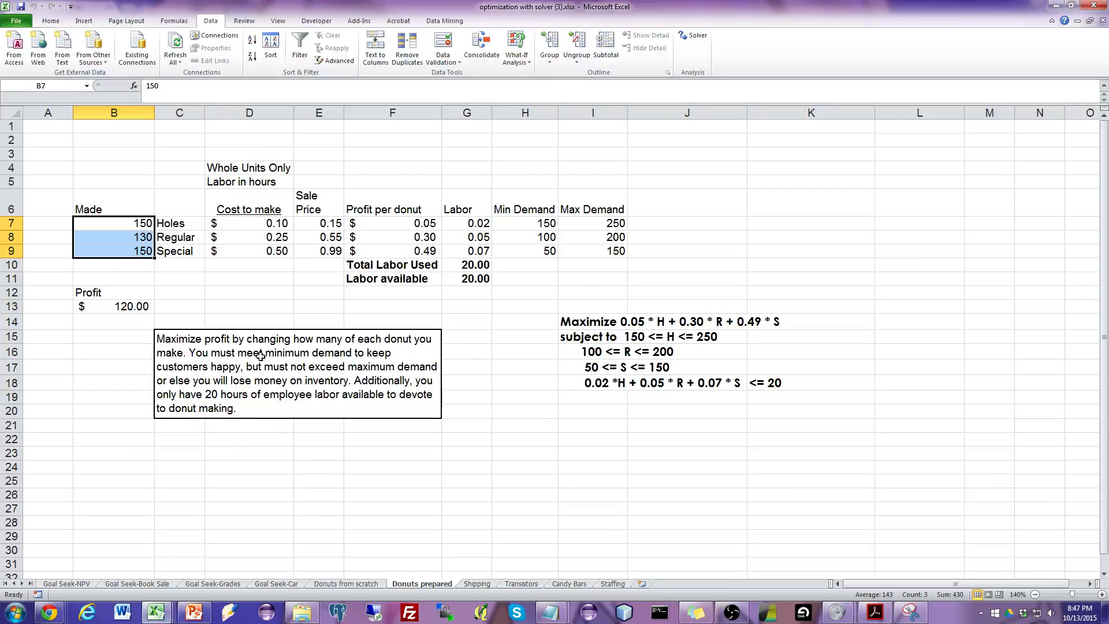
# Examine the Profit cell B13 and the Made quantities for holes, regular and special donuts in B7:B9.
pyautogui.click(138, 309)
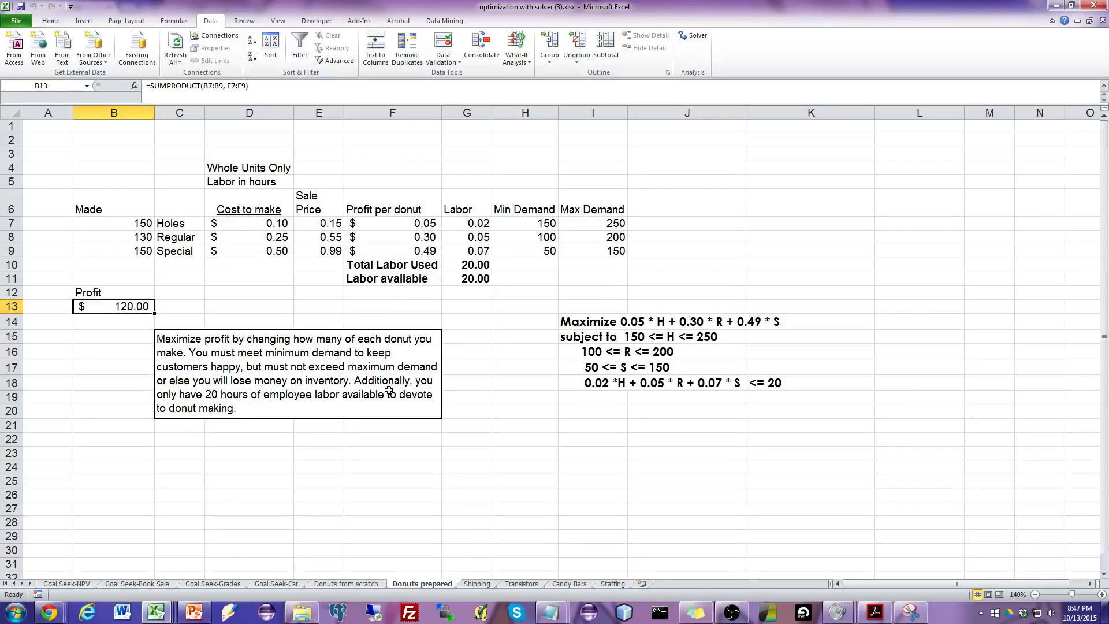
pyautogui.click(140, 227)
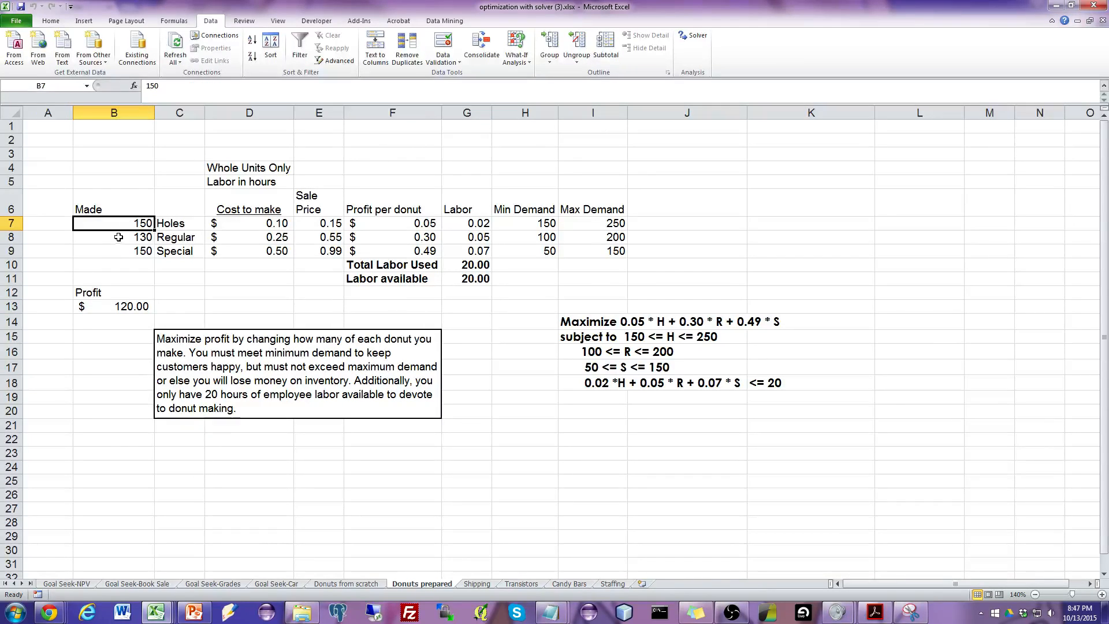
pyautogui.click(118, 238)
pyautogui.click(111, 254)
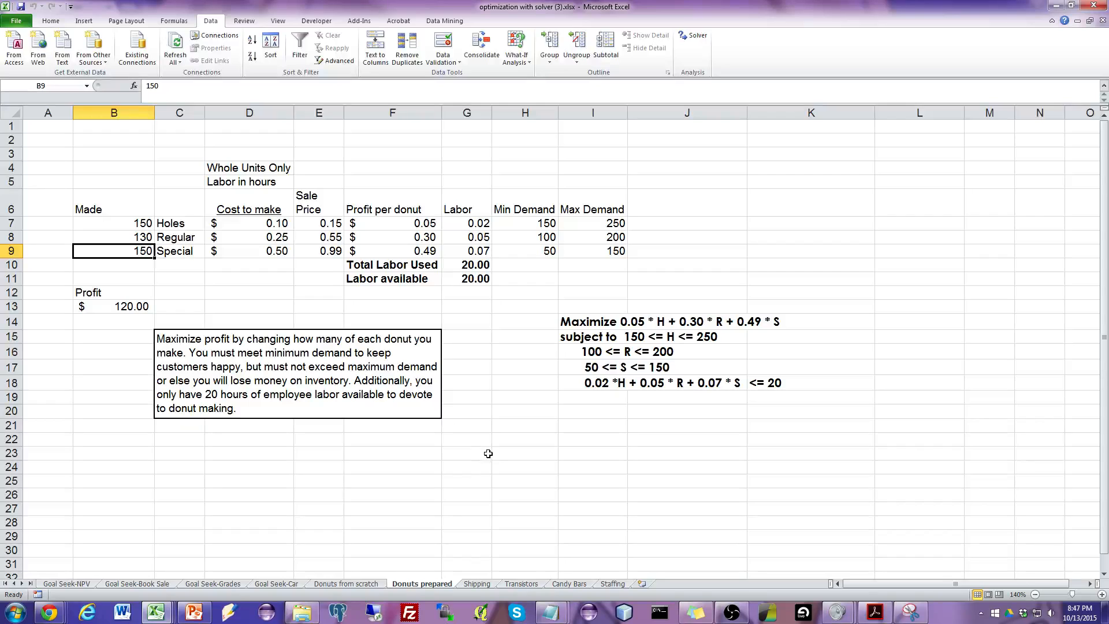
pyautogui.click(508, 427)
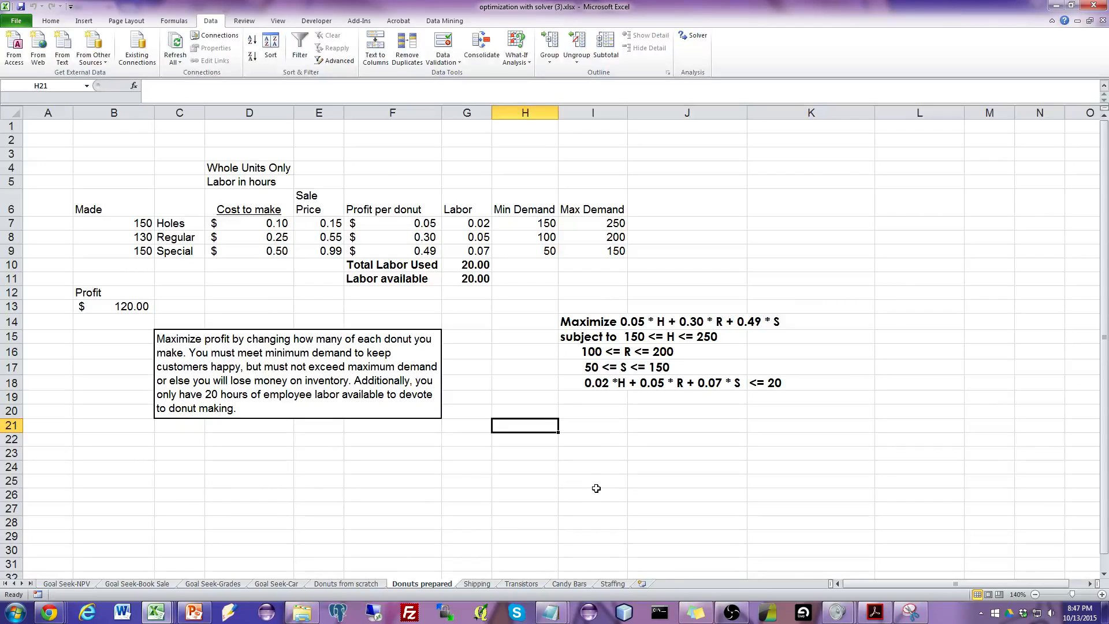